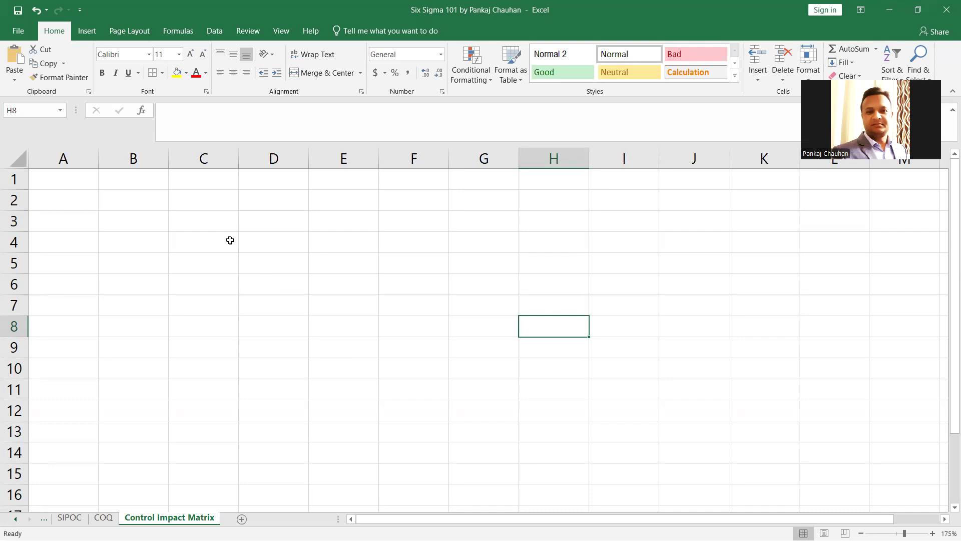
Enter 'Controll Impact Matrix' in cell B2.
left_click(126, 204)
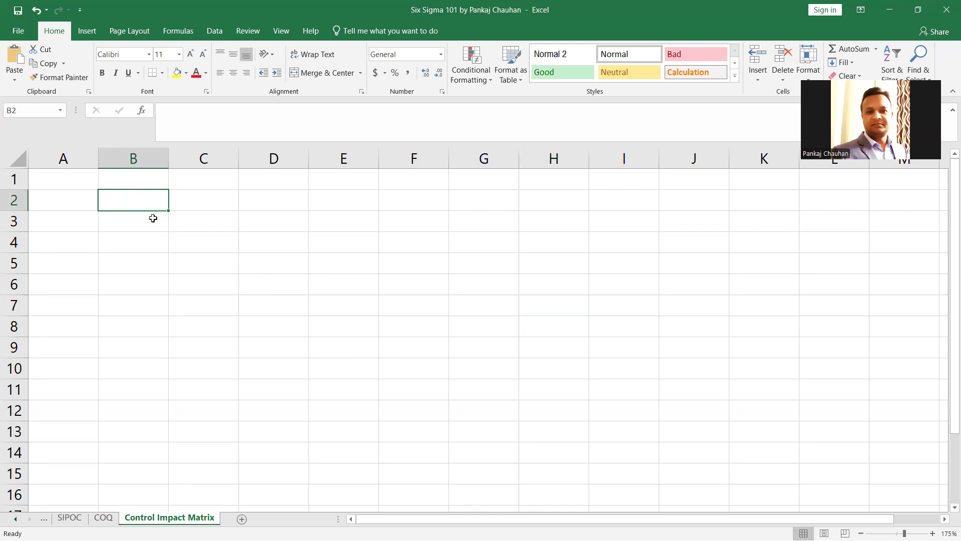
type("Contr")
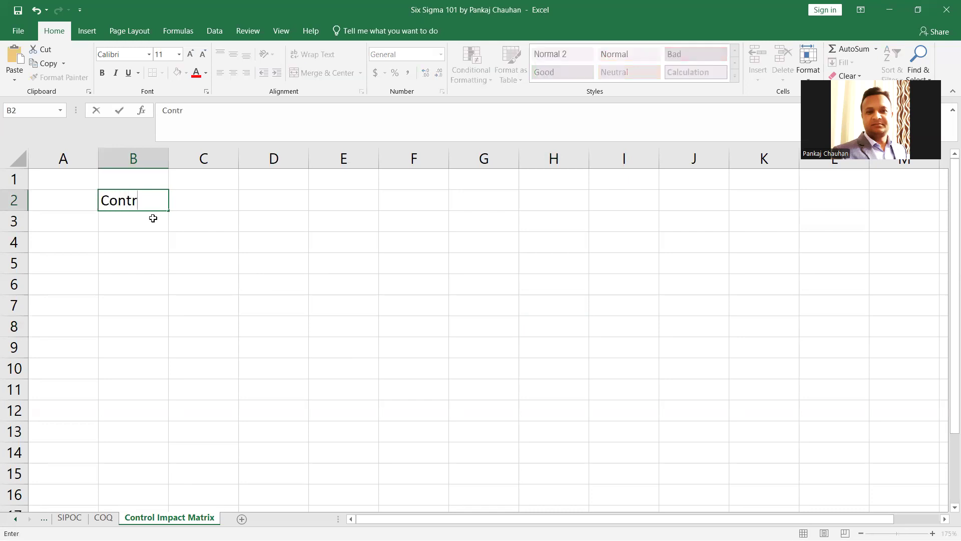
type("oll Impact Matrix")
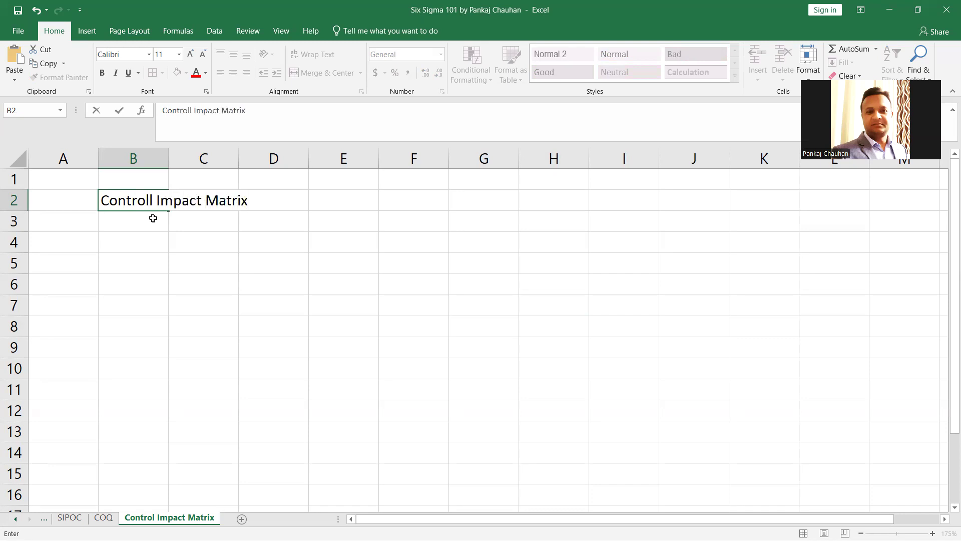
key("Return")
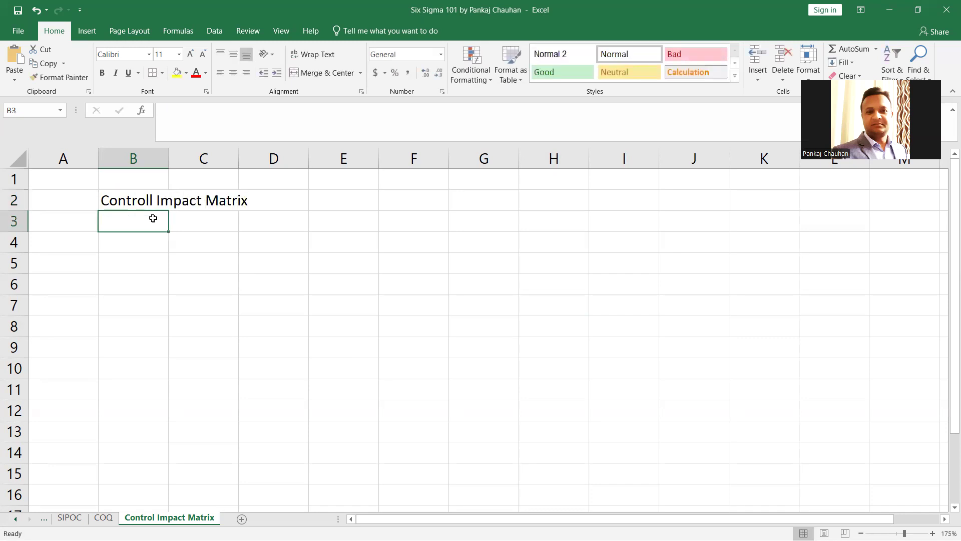
Add the heading 'Prioritazation Techniques' in B1, correcting the typo at the end.
key("Up")
key("Up")
type("Pri")
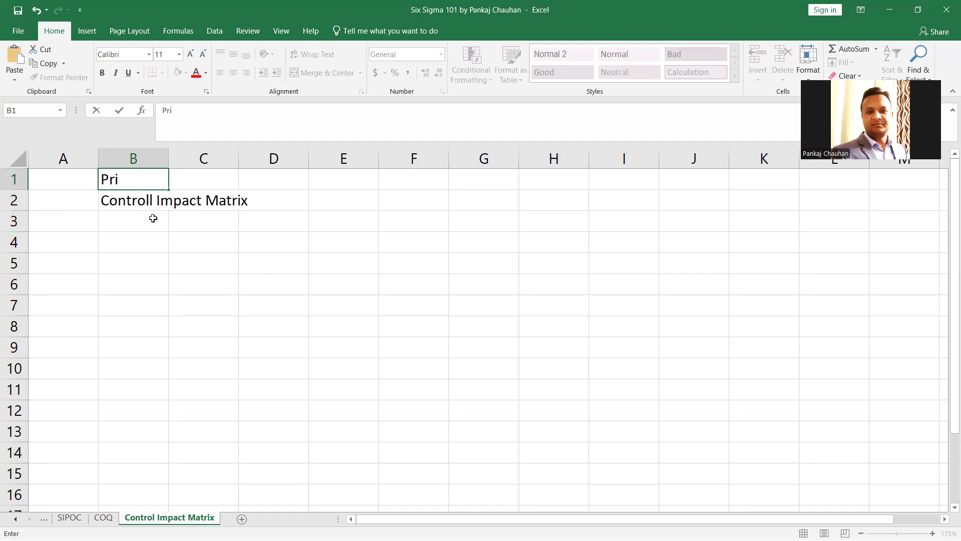
type("oriti")
type("a")
type("zation T")
type("echniquw")
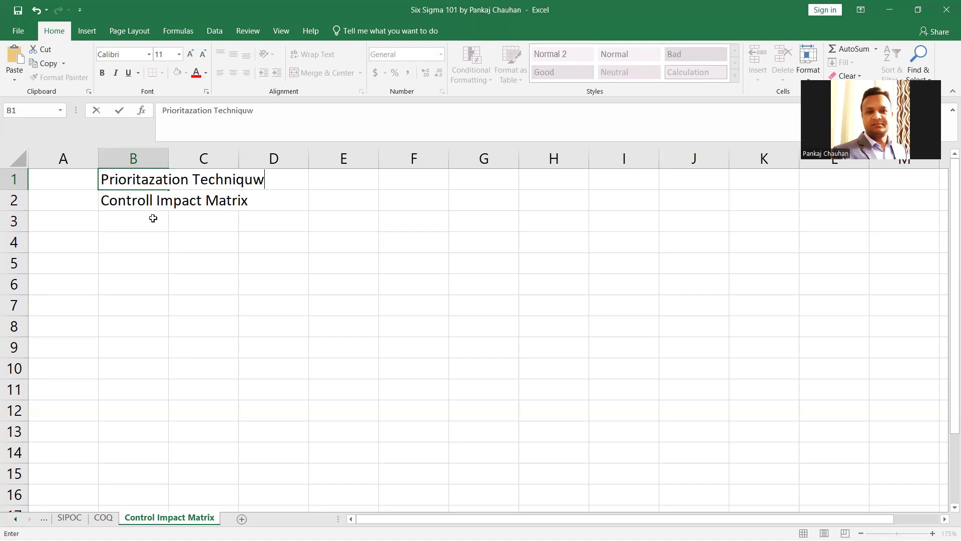
key("BackSpace")
type("es")
key("Return")
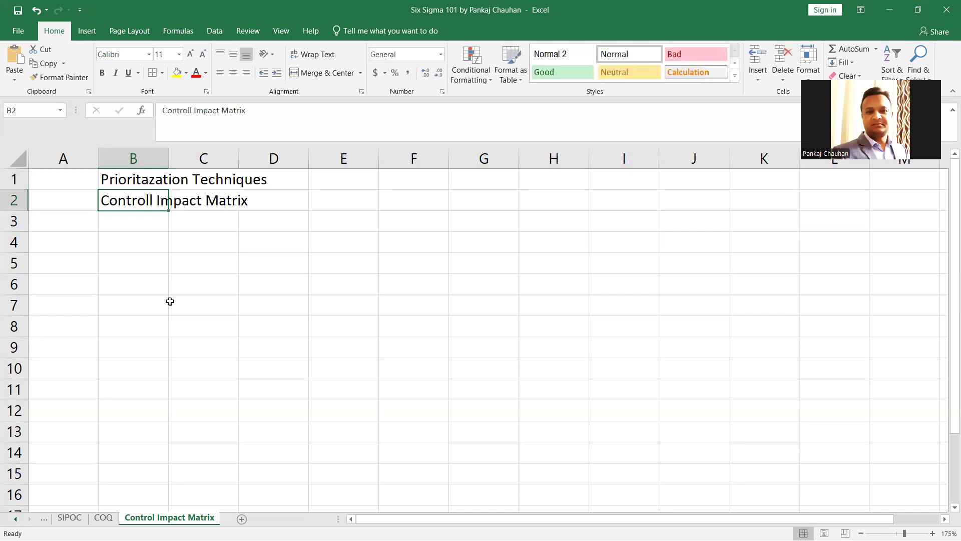
Enter Control in B5, with High in C5 and Low in D5.
left_click(140, 265)
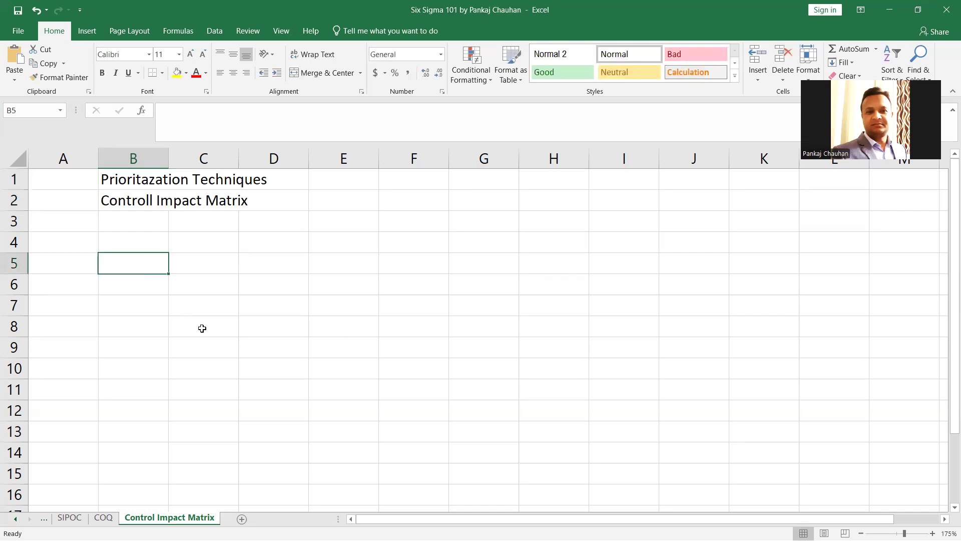
type("Con")
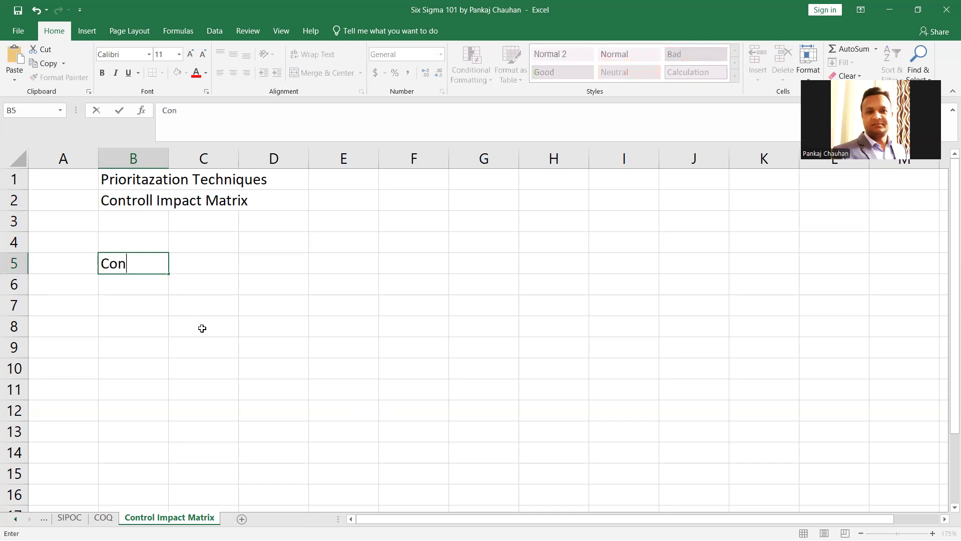
type("trol")
key("Return")
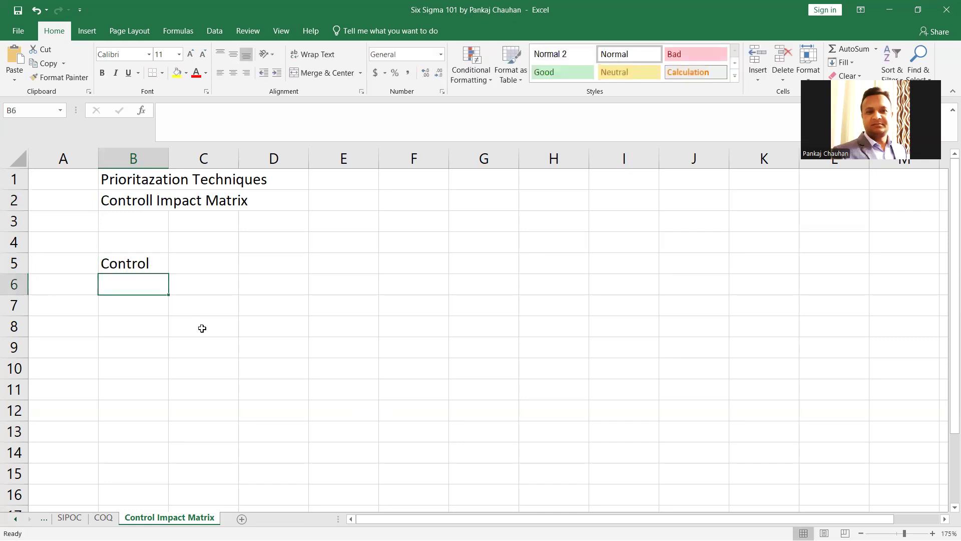
key("Up")
key("Right")
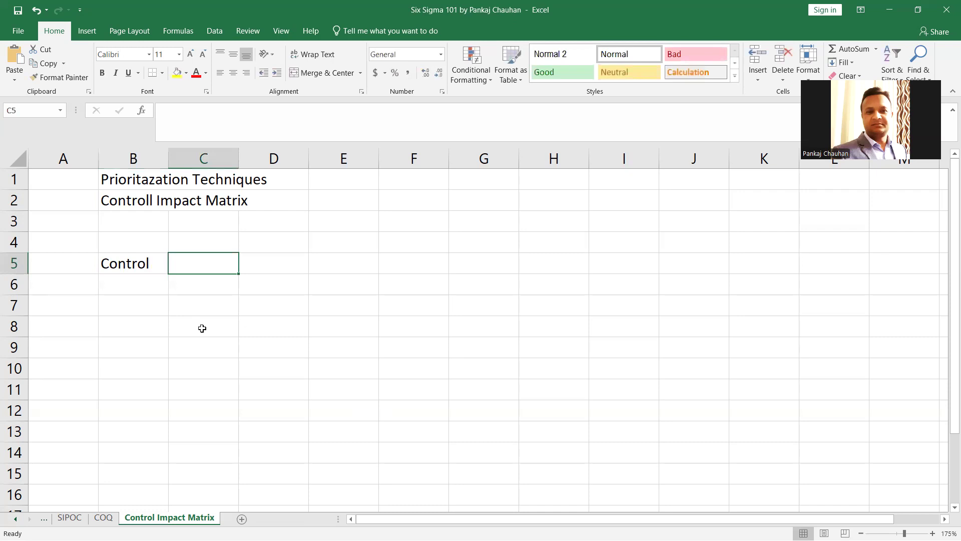
type("High")
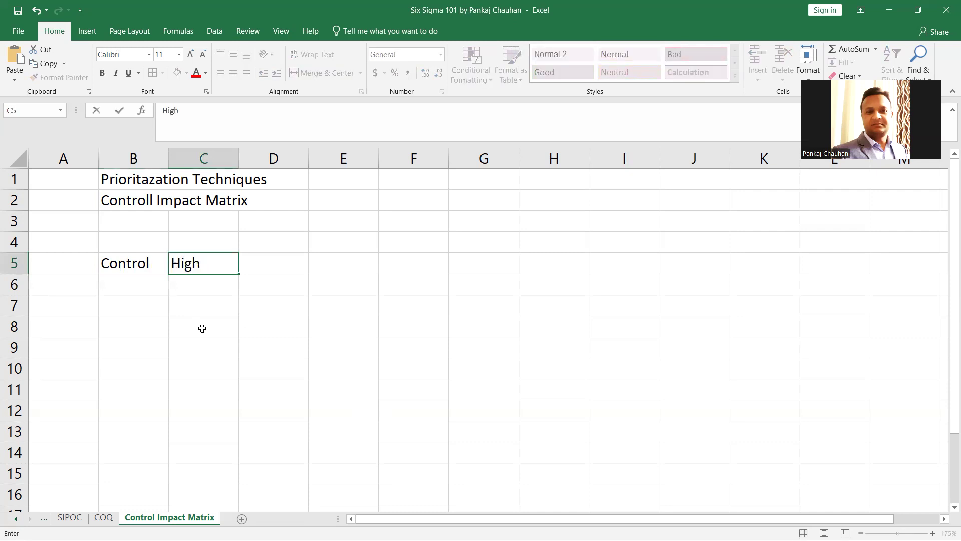
key("Tab")
type("Low")
key("Return")
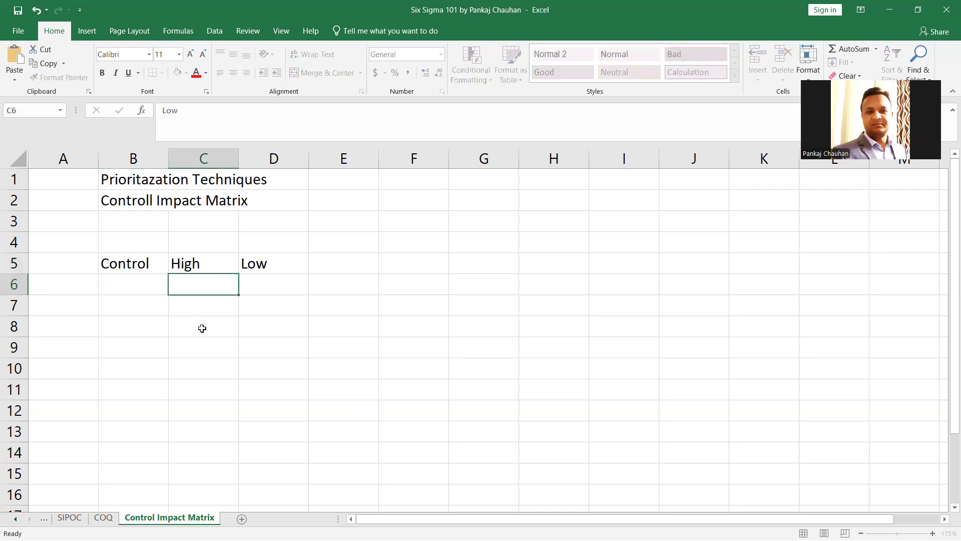
Enter Easy in C6 and Difficult in D6 beneath High and Low.
key("Up")
key("Up")
type("E")
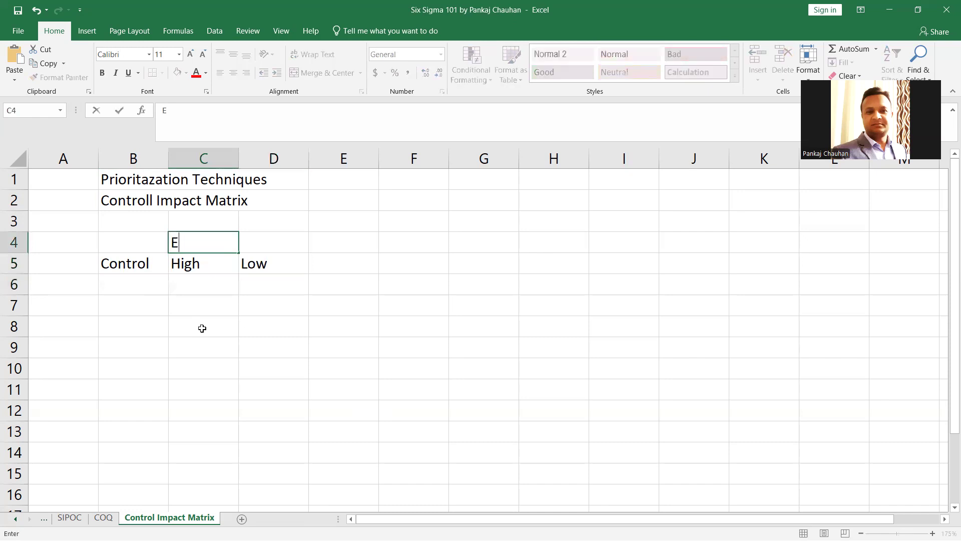
key("Escape")
key("Down")
key("Down")
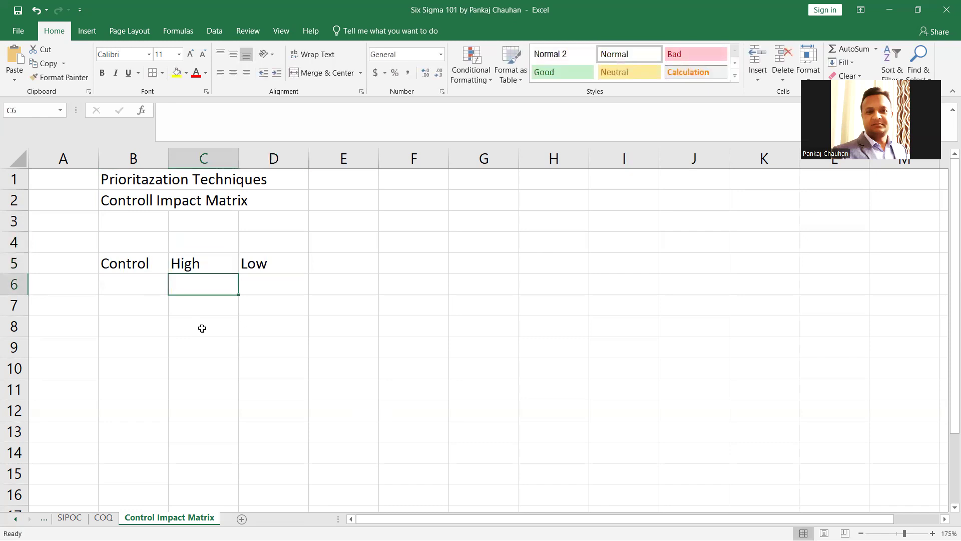
type("East")
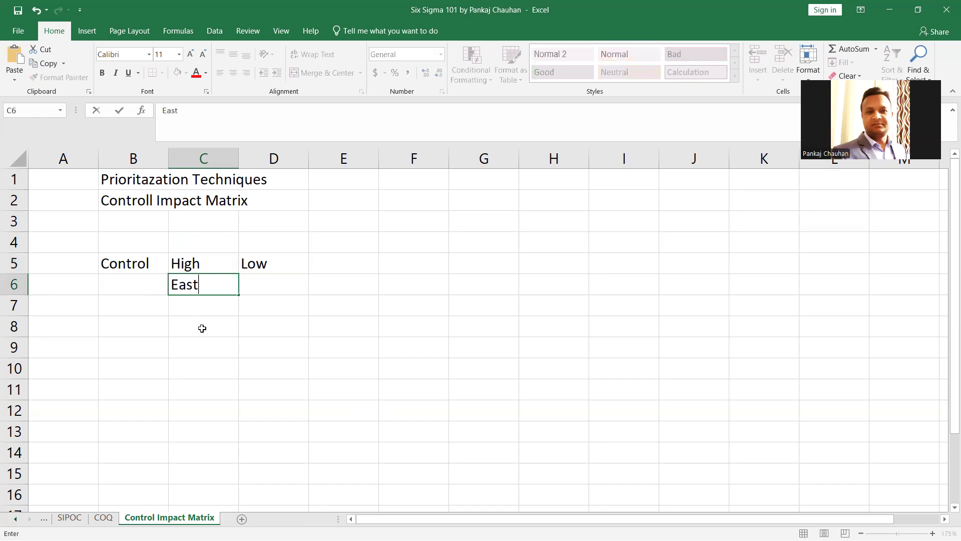
key("BackSpace")
type("y")
key("Tab")
type("D")
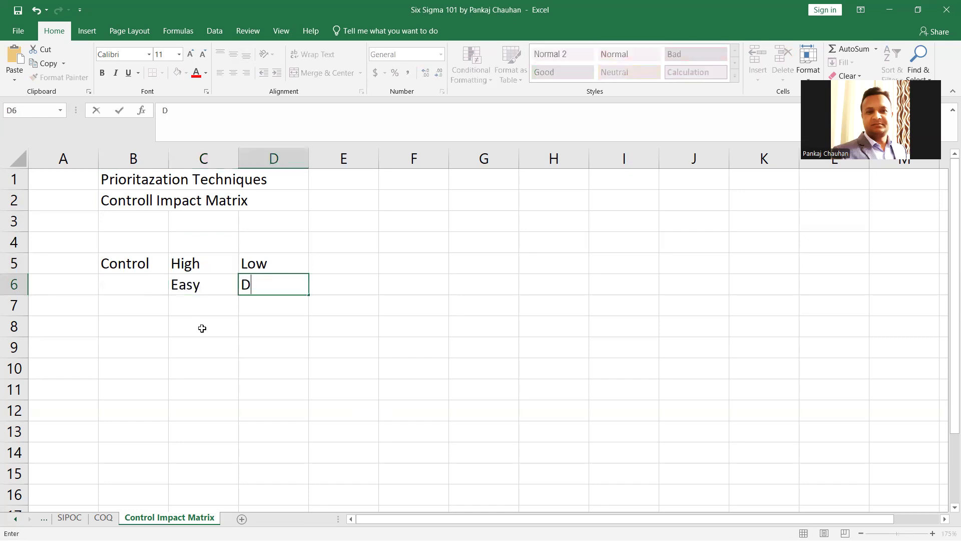
type("ifficult")
key("Return")
Enter the Impact label in cell B8.
left_click(202, 328)
key("Left")
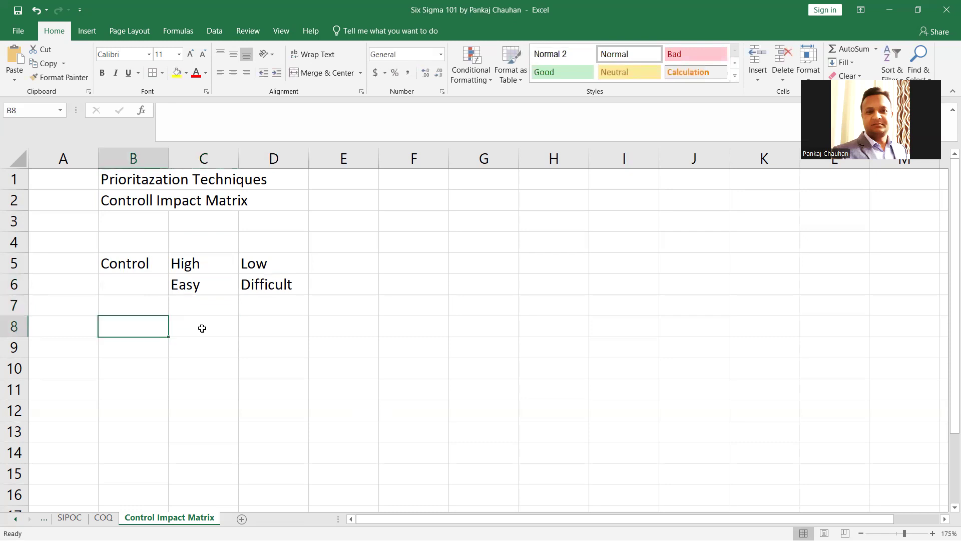
type("Impact")
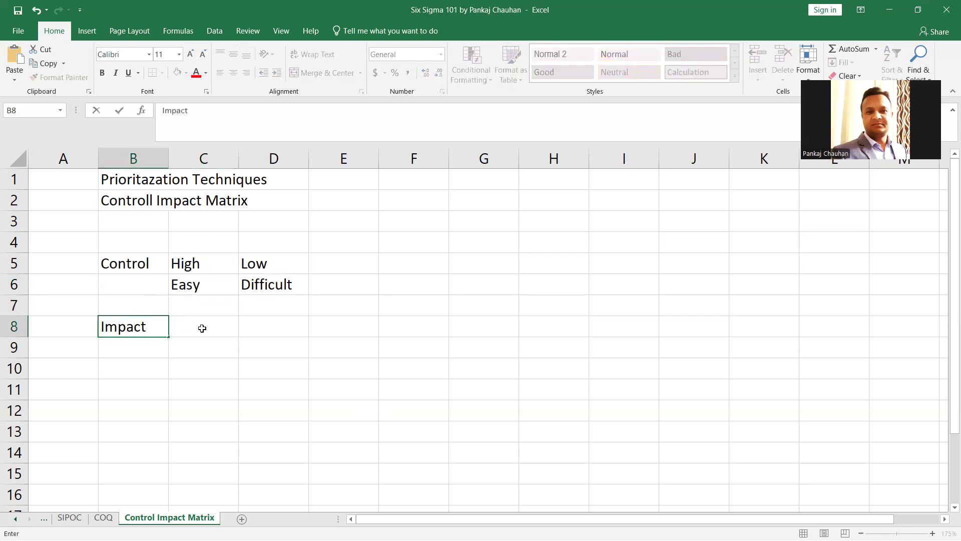
key("Return")
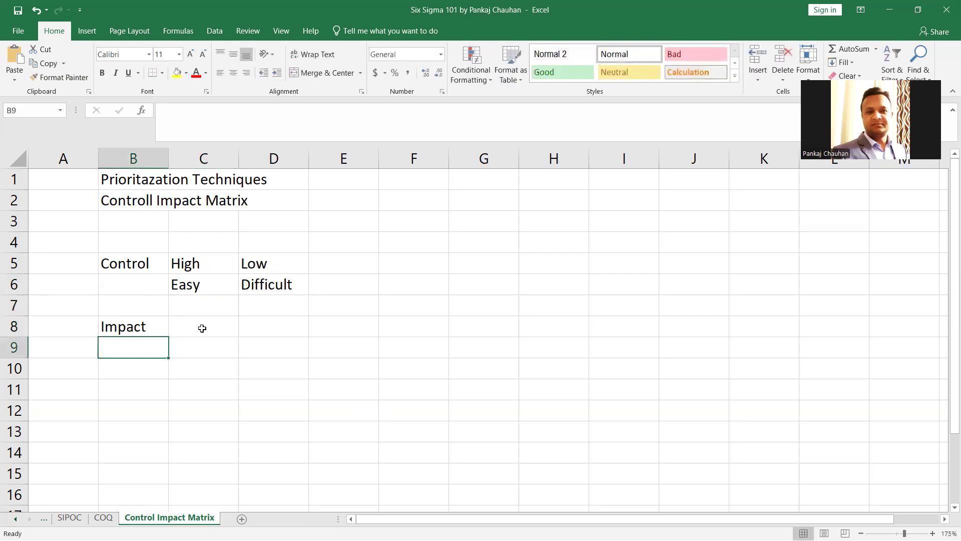
Enter High in C8 and Low in D8 for the Impact row.
left_click(202, 327)
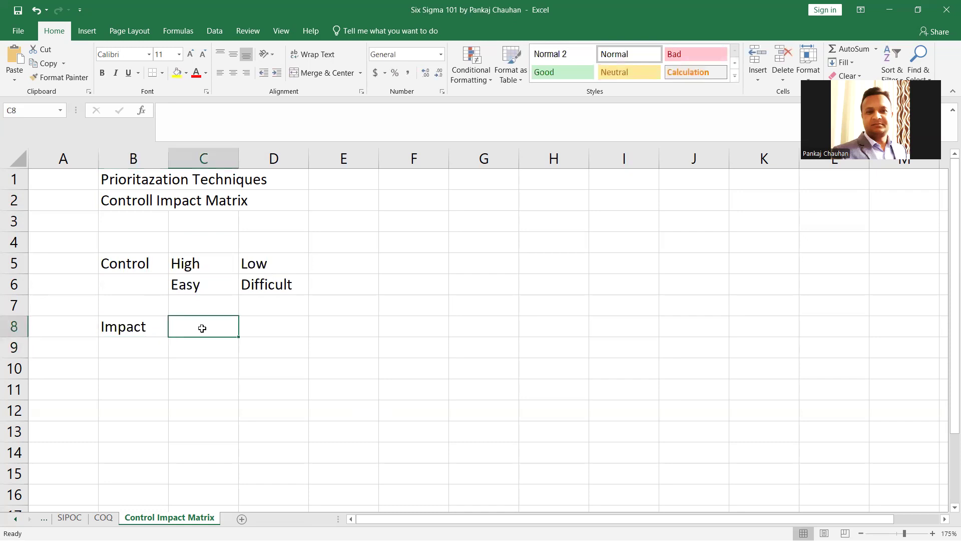
type("High")
key("Tab")
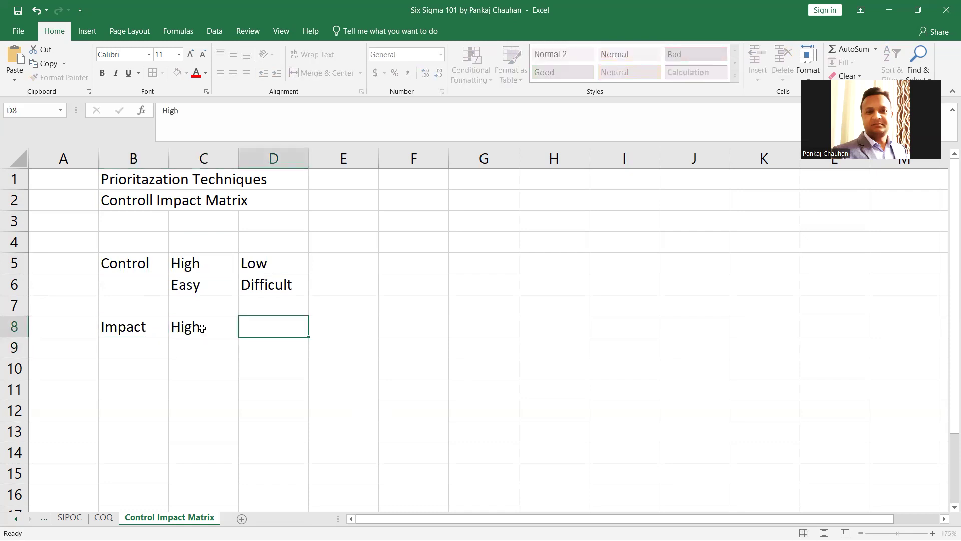
type("Low")
key("Return")
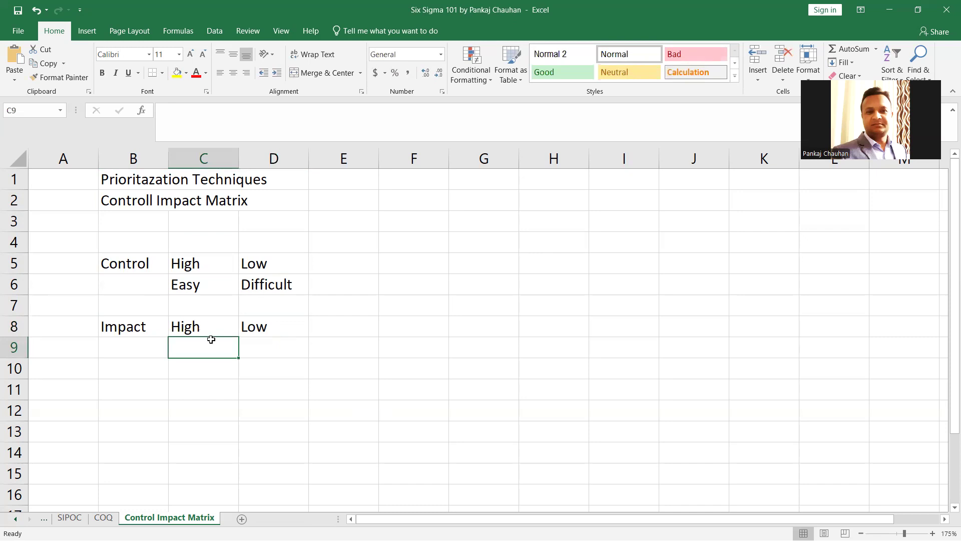
left_click_drag(149, 332, 153, 352)
left_click(275, 328)
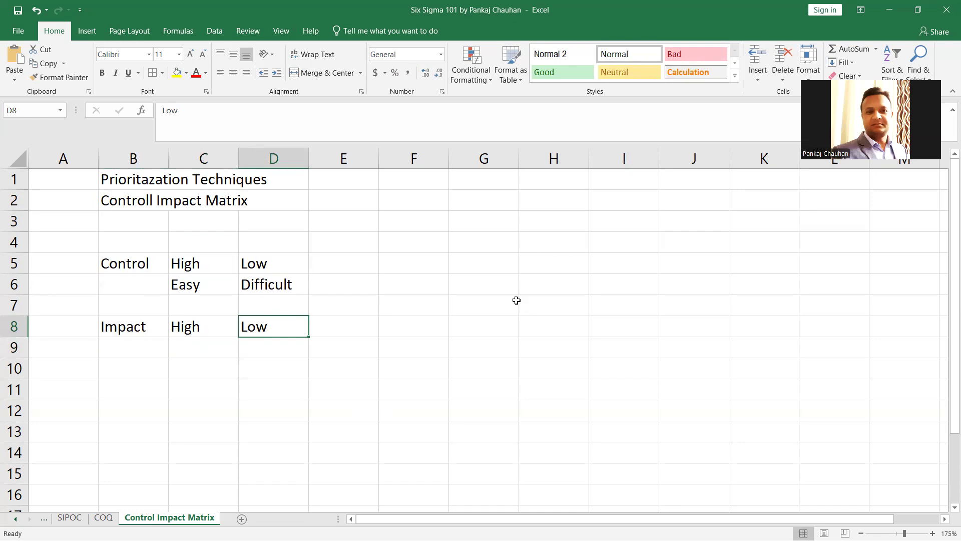
left_click(481, 281)
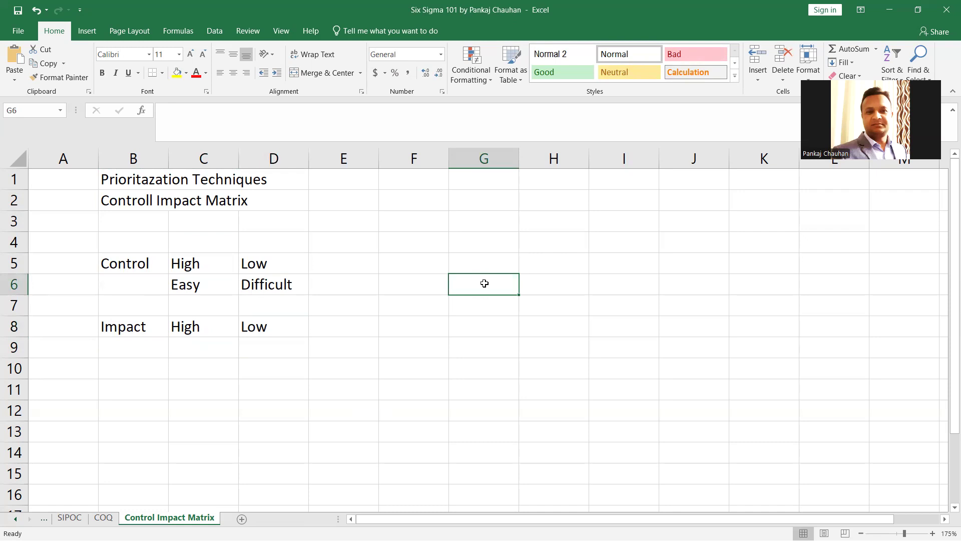
Merge G6:H9 into one middle-aligned cell and give it All Borders.
scroll(484, 283, "down", 1)
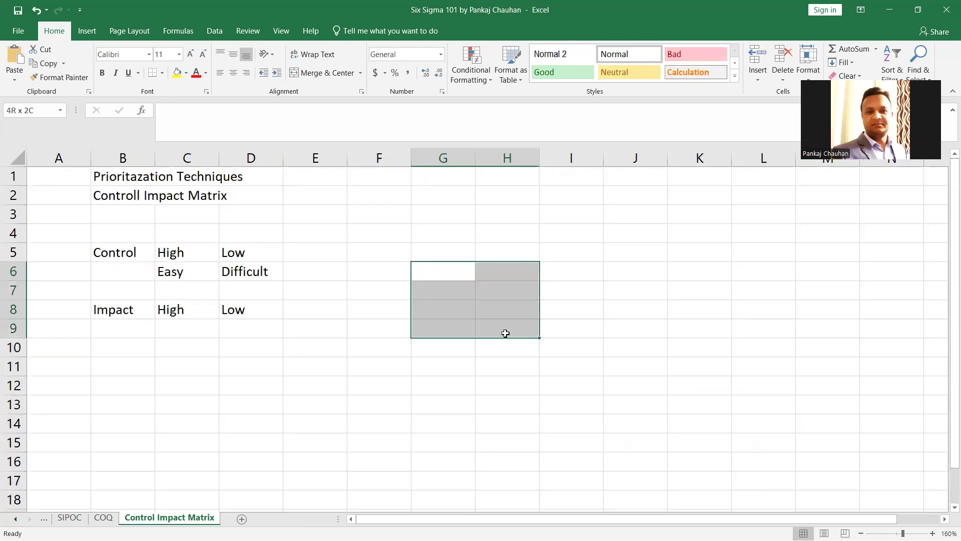
left_click_drag(452, 272, 504, 332)
left_click(323, 73)
left_click(233, 54)
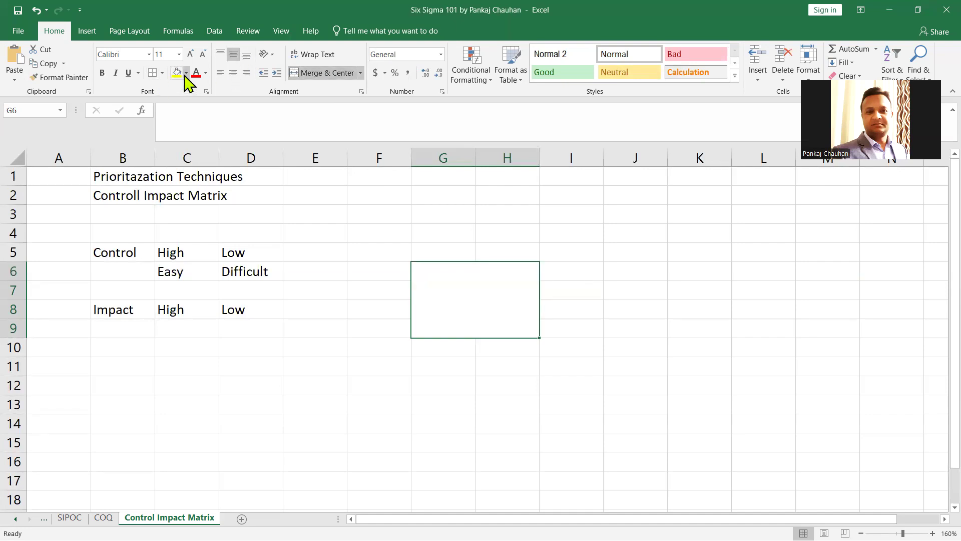
left_click(577, 343)
left_click(461, 273)
left_click(162, 74)
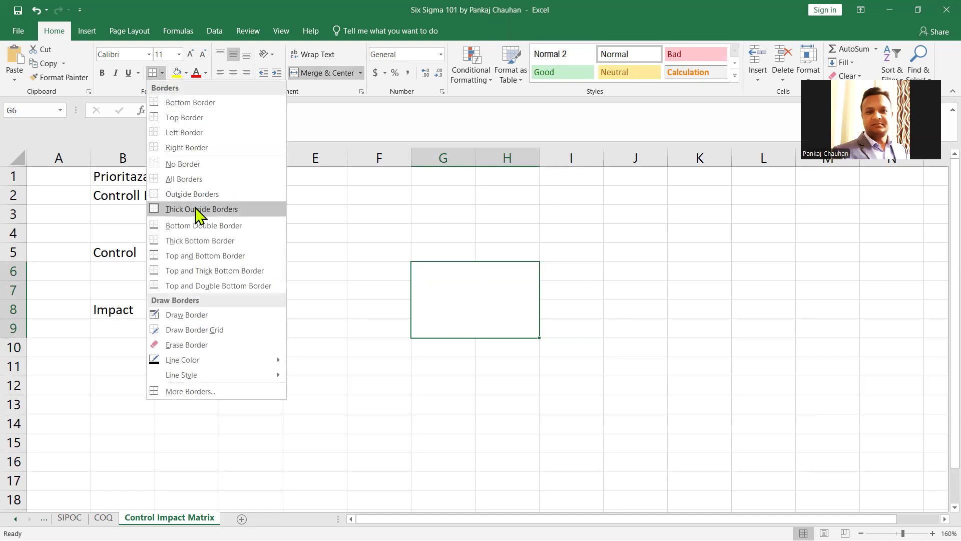
left_click(184, 178)
Copy the bordered block to I6, G10 and I10 to complete the 2x2 grid.
key("ctrl+c")
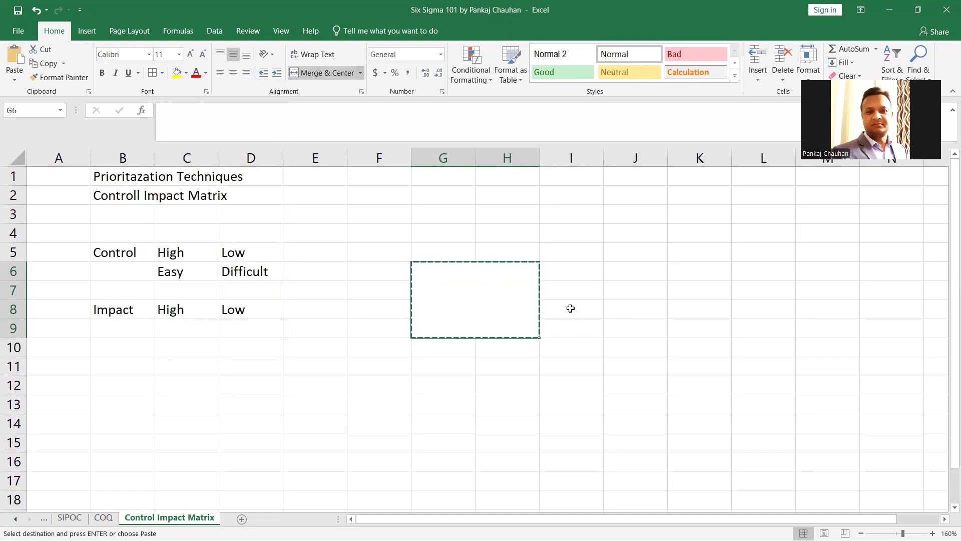
left_click(565, 272)
key("ctrl+v")
left_click(442, 353)
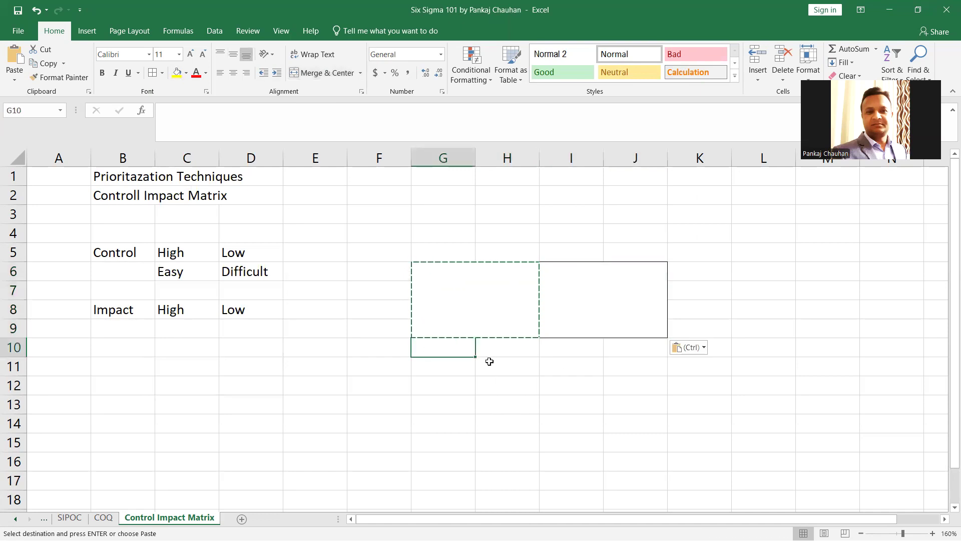
key("Return")
left_click(560, 348)
key("ctrl+v")
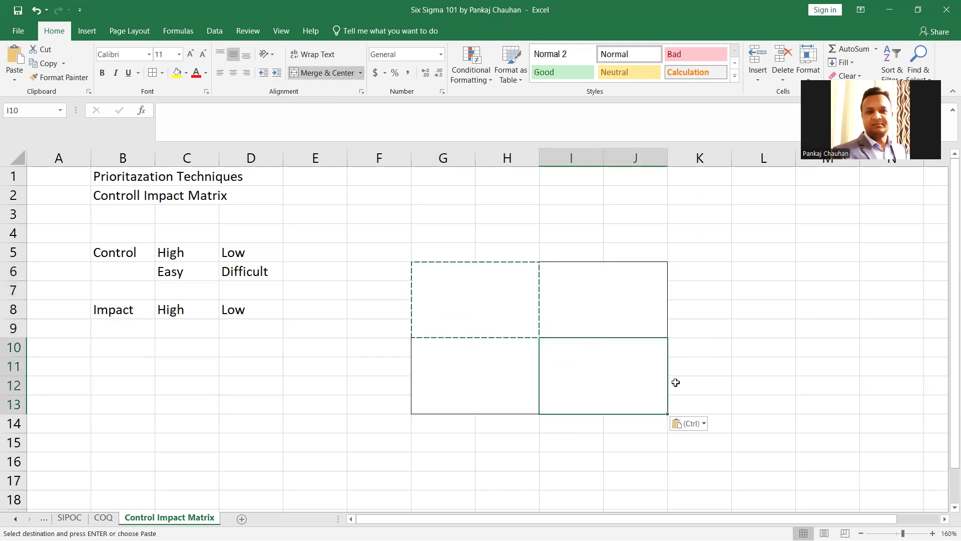
left_click(784, 398)
left_click_drag(446, 429, 503, 425)
Merge G14:H14 with middle alignment and copy it to I14:J14.
left_click(326, 74)
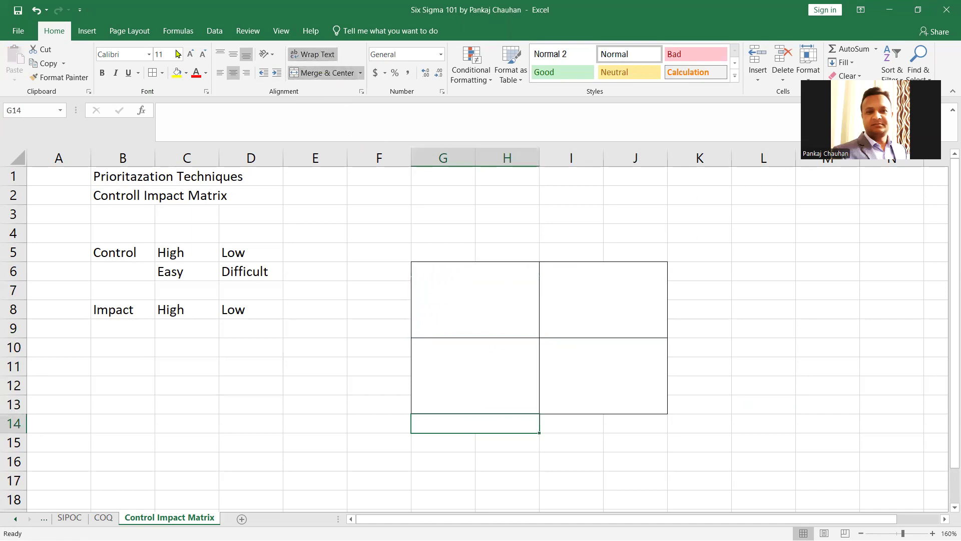
left_click(234, 54)
key("ctrl+c")
left_click(584, 423)
key("ctrl+v")
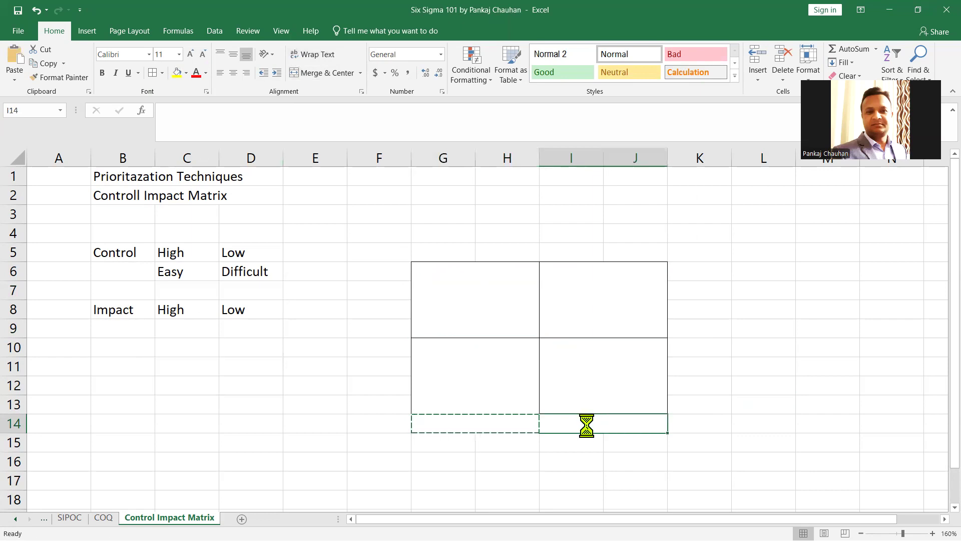
Merge G15:J15 into one wide cell and enter the Impact axis label.
left_click_drag(435, 448, 629, 450)
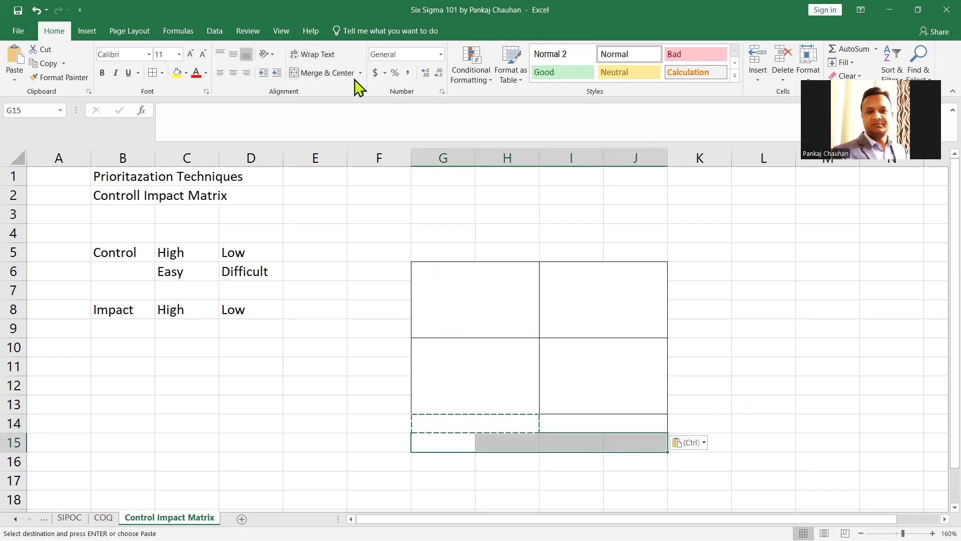
left_click(323, 75)
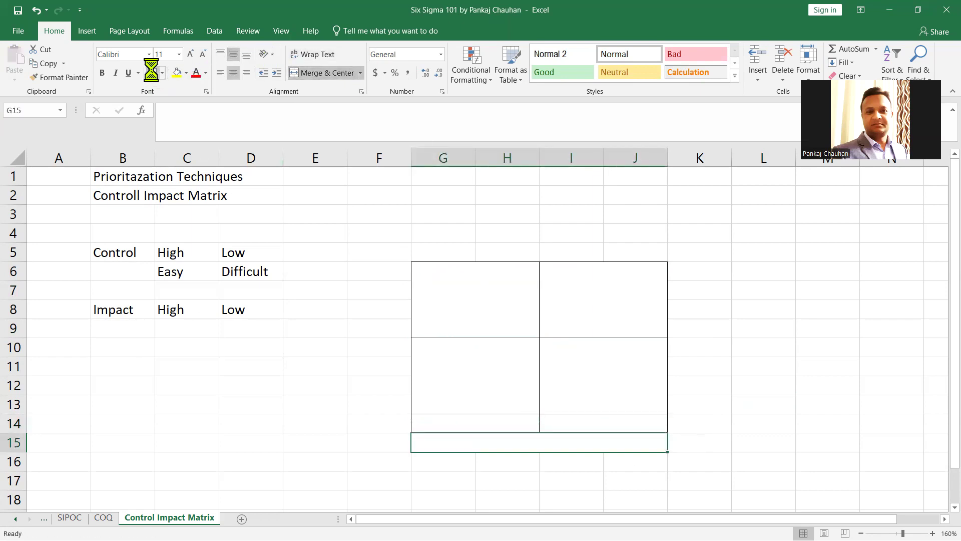
left_click(564, 477)
left_click(507, 445)
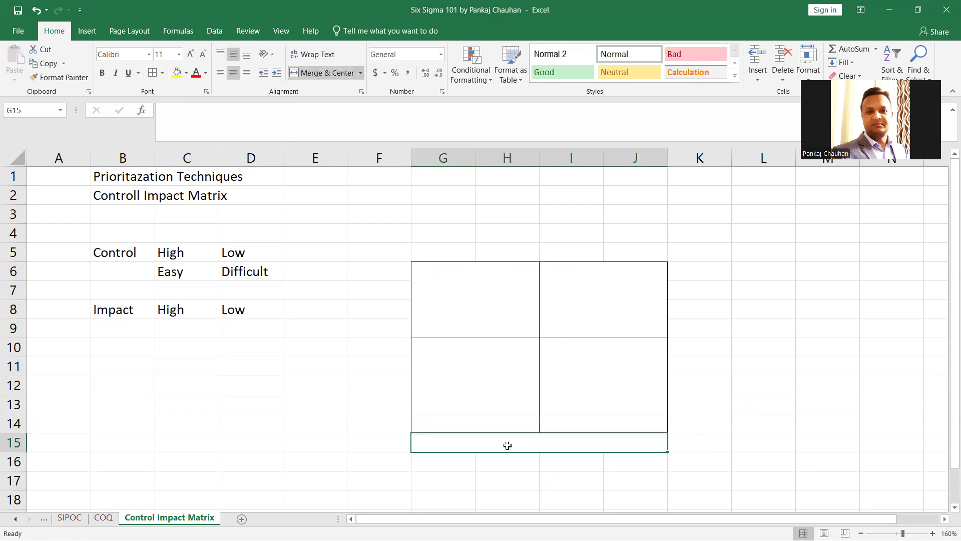
type("Impact")
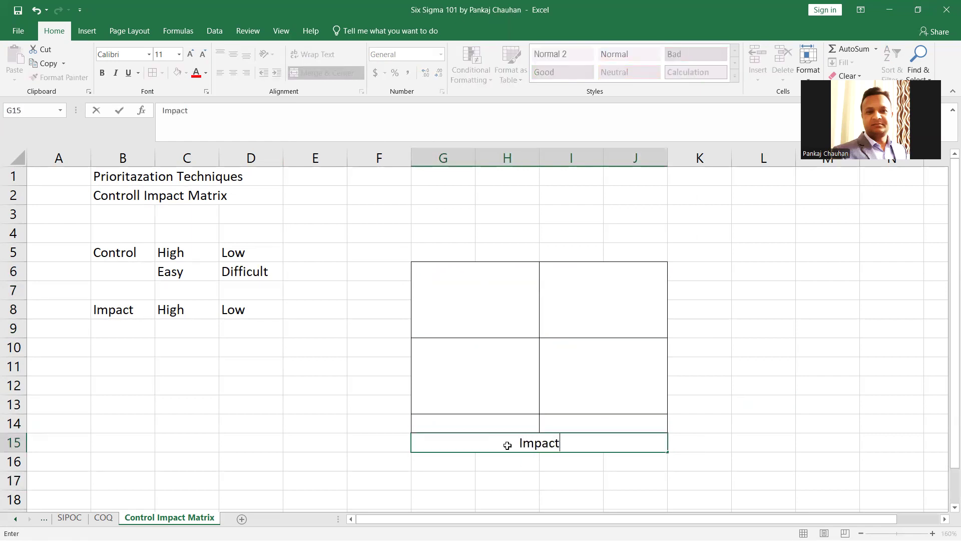
key("Return")
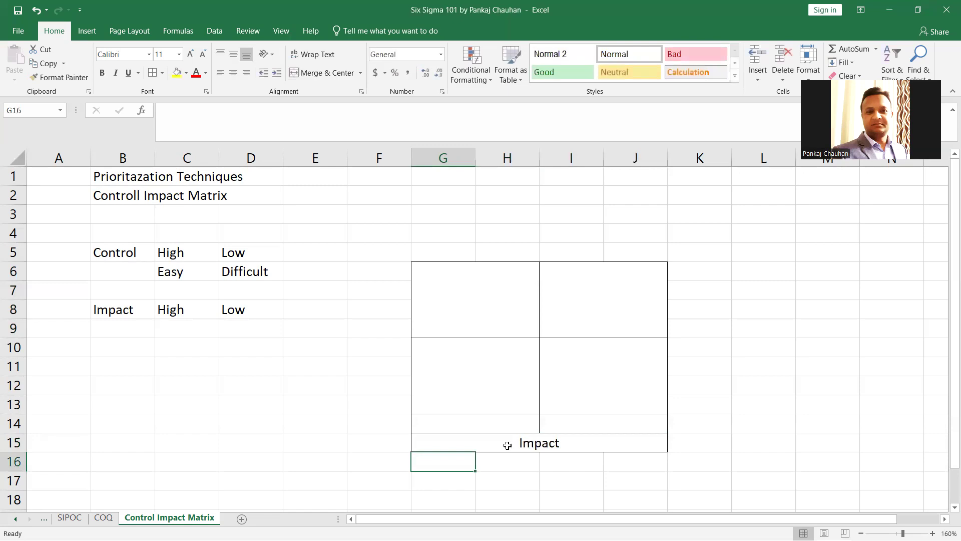
Enter High in G14 and Low in I14 under the quadrant columns.
key("Up")
key("Up")
type("High")
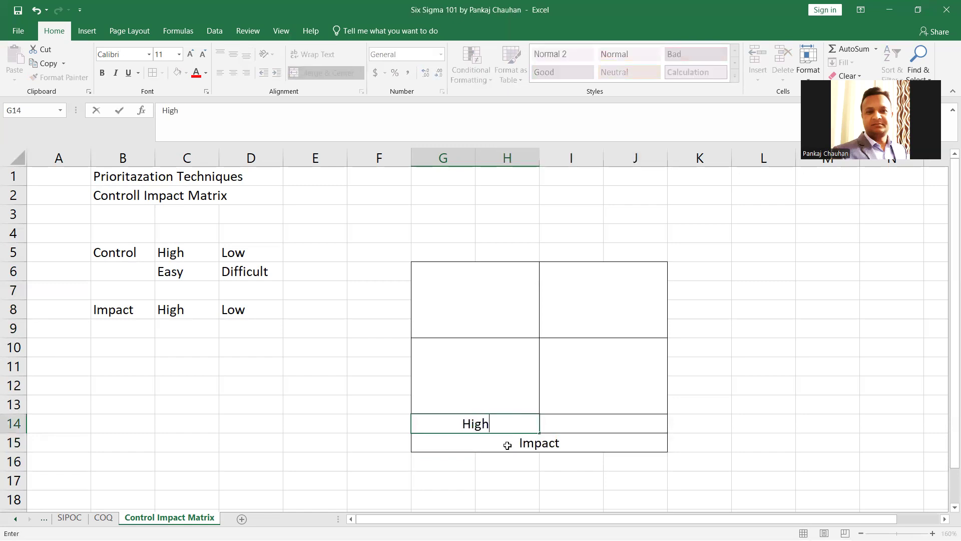
key("Tab")
type("Low")
key("Return")
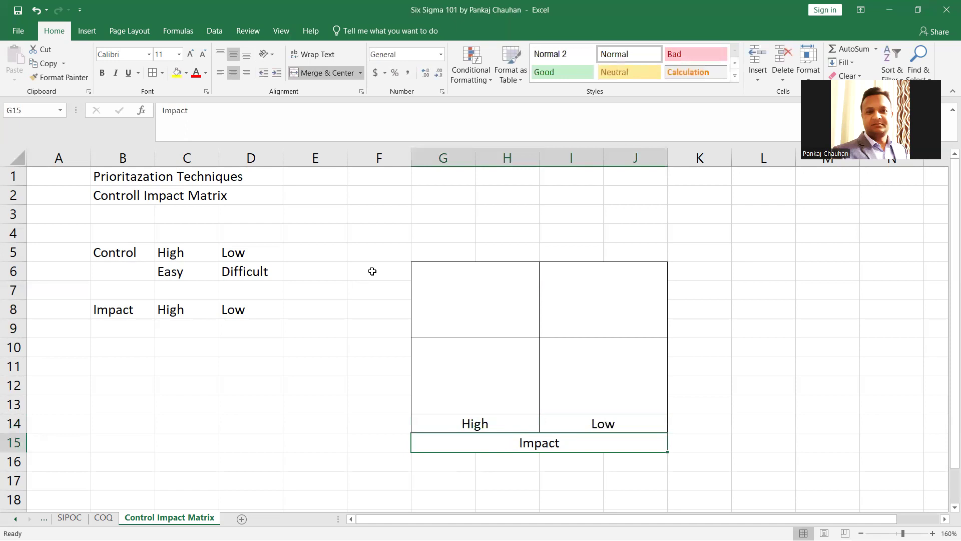
left_click_drag(374, 270, 379, 325)
Merge F6:F9 and copy the merged cell to F10:F13.
left_click(326, 73)
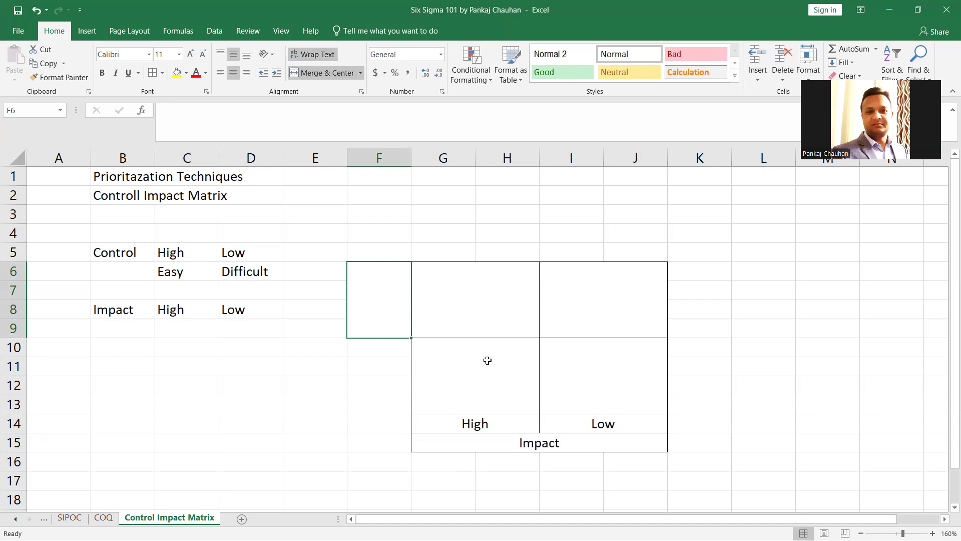
key("ctrl+c")
left_click(382, 347)
key("ctrl+v")
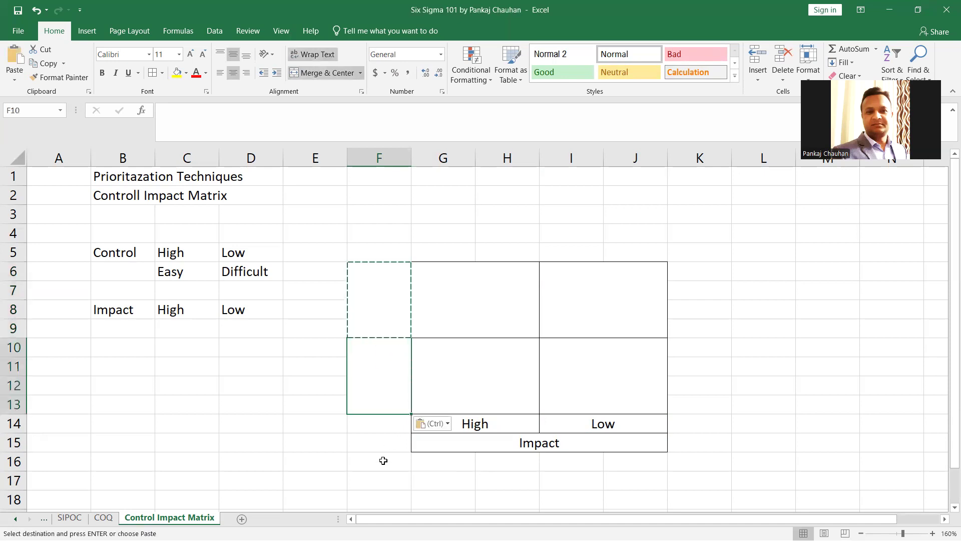
Merge E6:E13 into one tall cell and enter the Control axis label.
left_click_drag(326, 275, 326, 403)
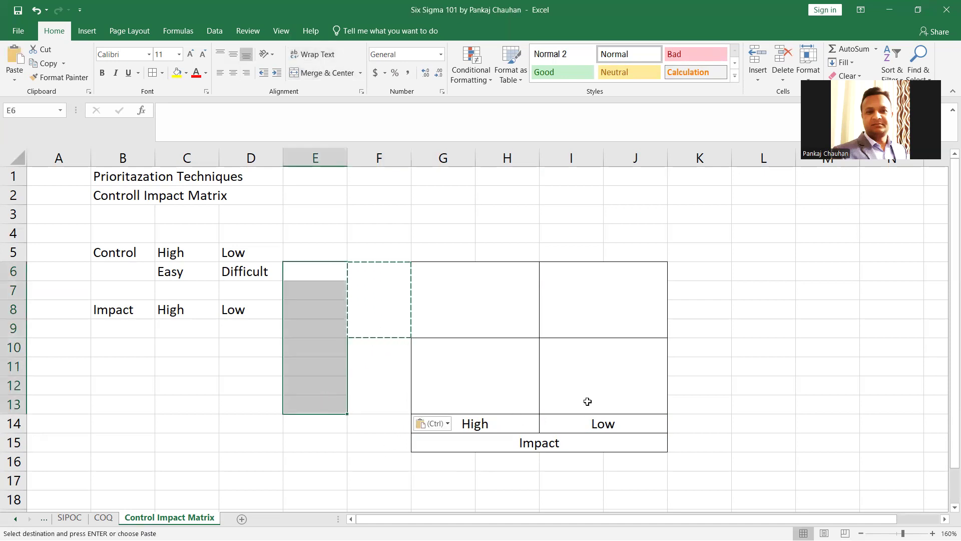
left_click(326, 73)
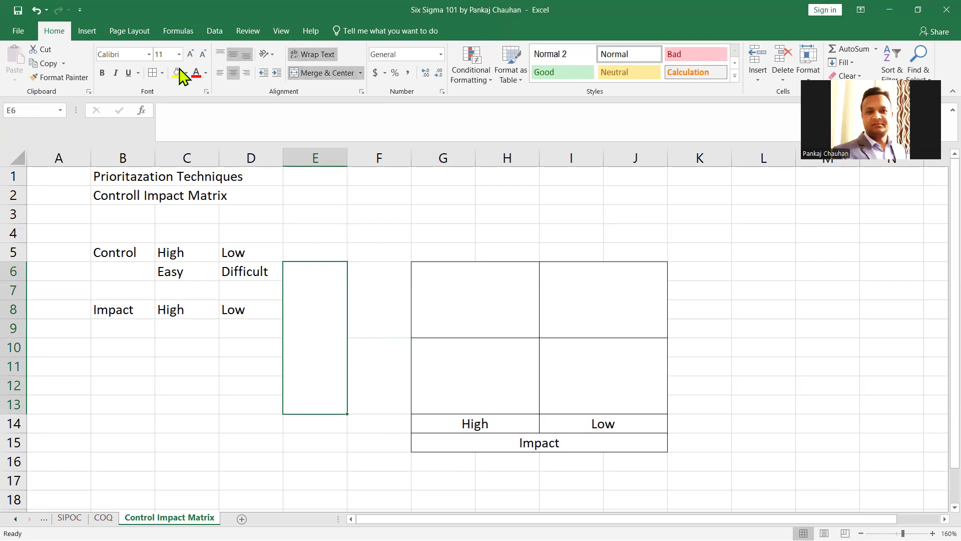
type("C")
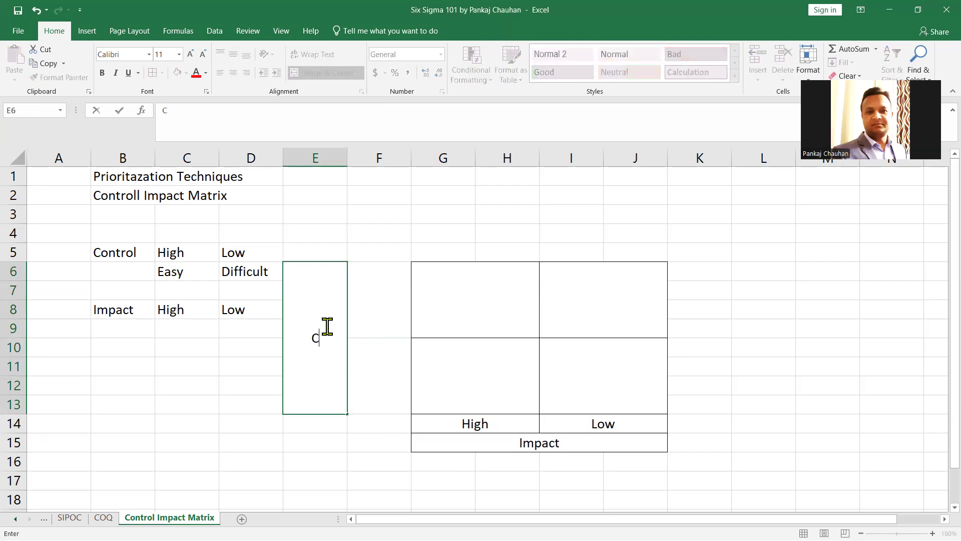
type("ontrol")
key("Return")
Enter High in merged F6:F9 and Low in merged F10:F13.
left_click(326, 325)
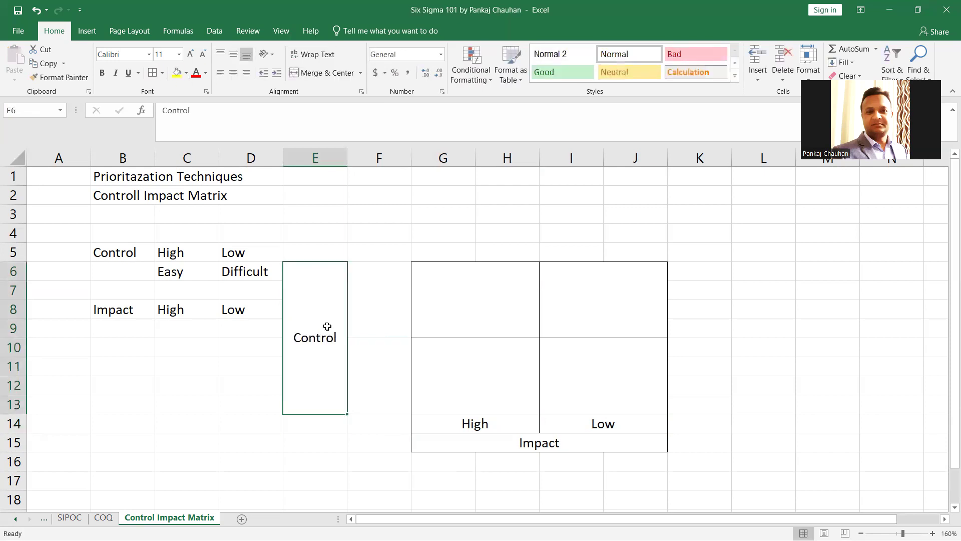
key("Right")
key("shift+Down")
key("shift+Down")
key("shift+Down")
key("alt+h")
type("mcHig")
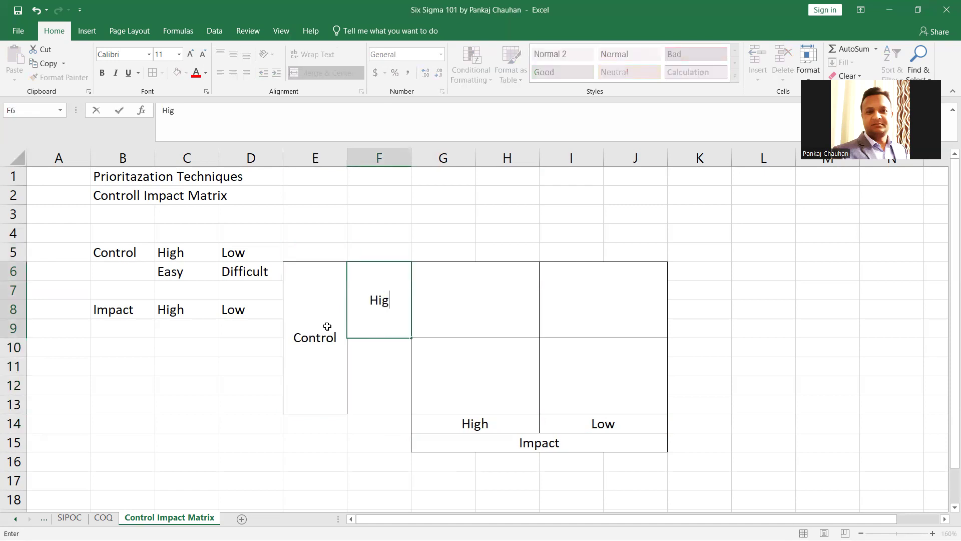
type("h")
key("Return")
key("shift+Down")
key("shift+Down")
key("shift+Down")
key("alt+h")
type("mcLow")
key("ctrl+Return")
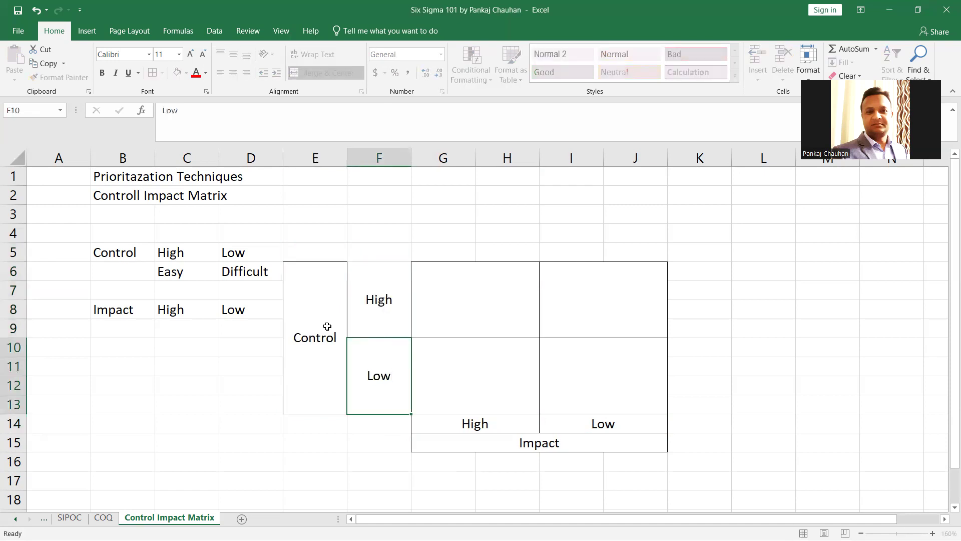
key("Return")
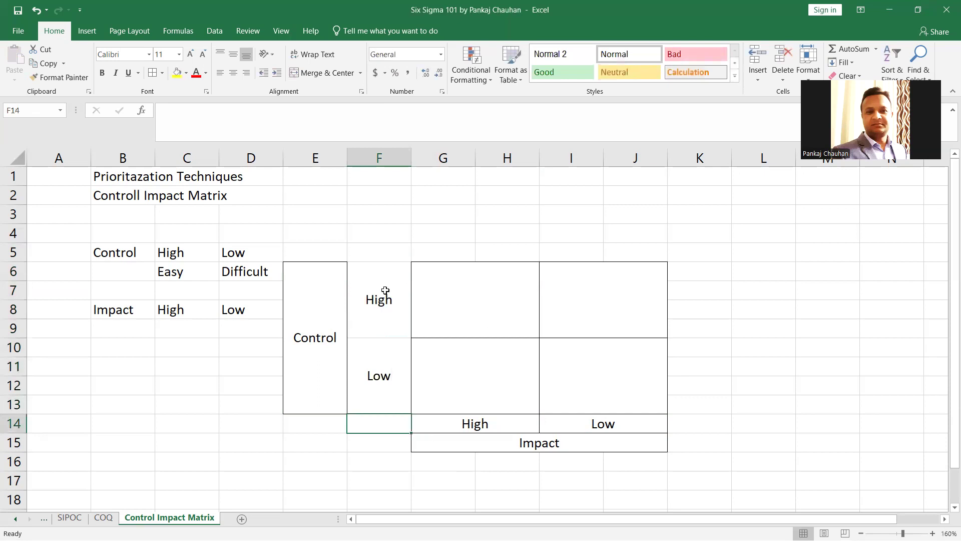
left_click_drag(380, 294, 380, 388)
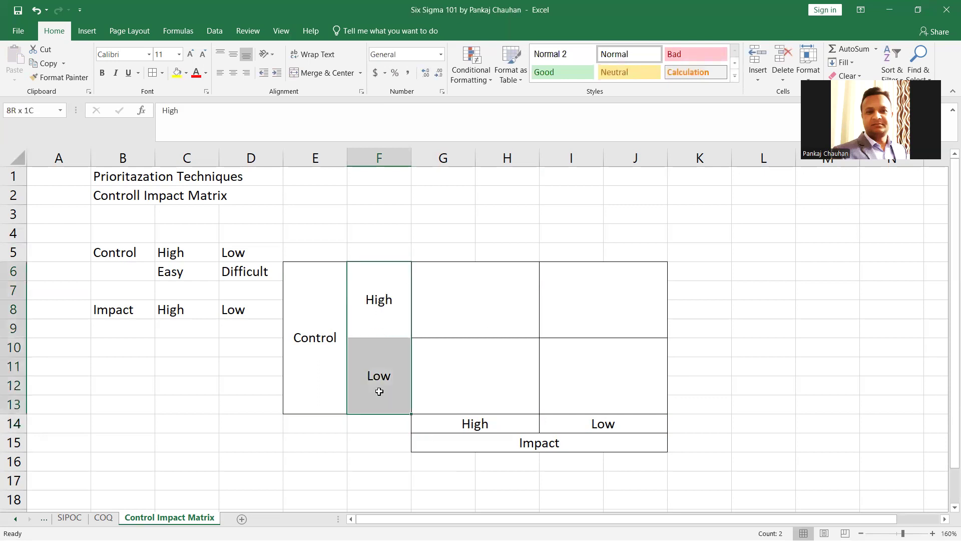
Apply All Borders to F6:F13 and check the Control and Impact axis cells.
left_click(152, 73)
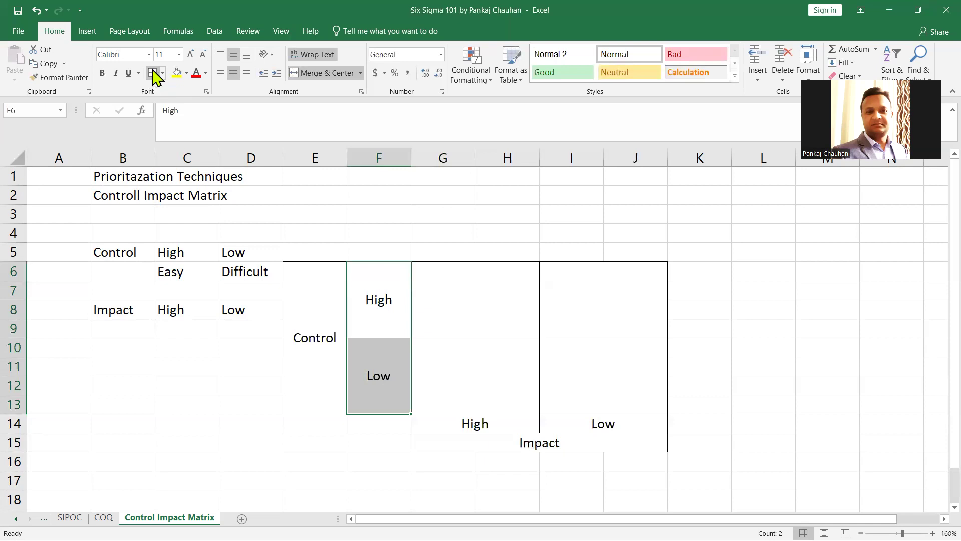
left_click(494, 429)
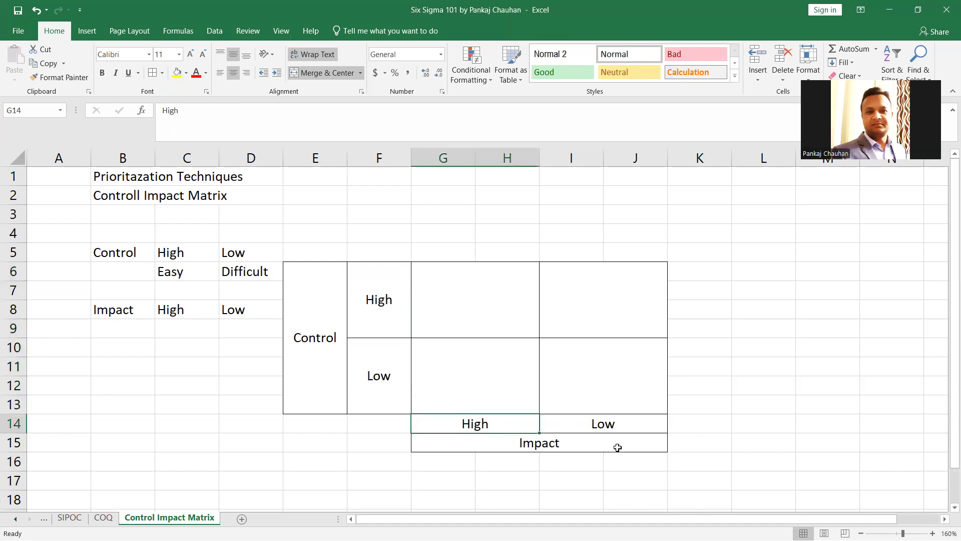
left_click_drag(379, 425, 721, 425)
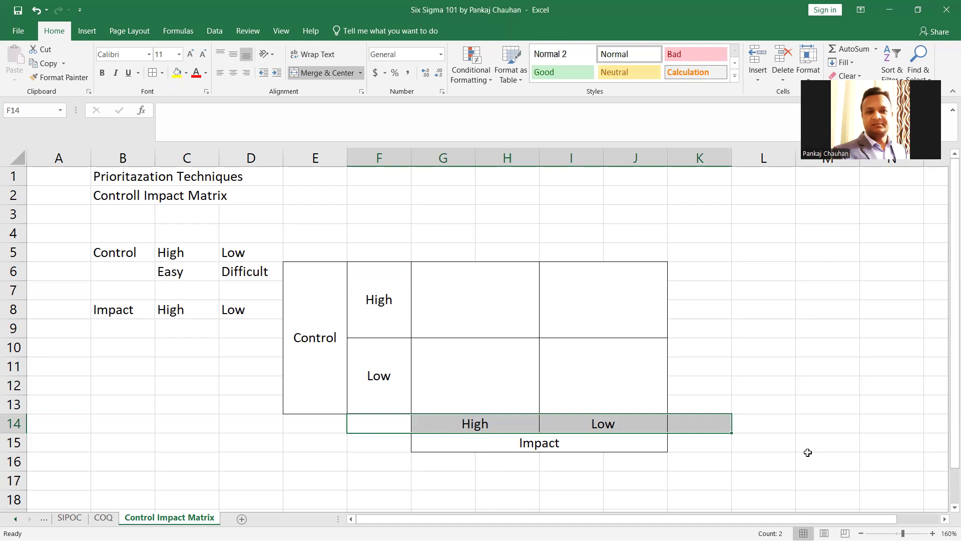
left_click_drag(326, 297, 378, 321)
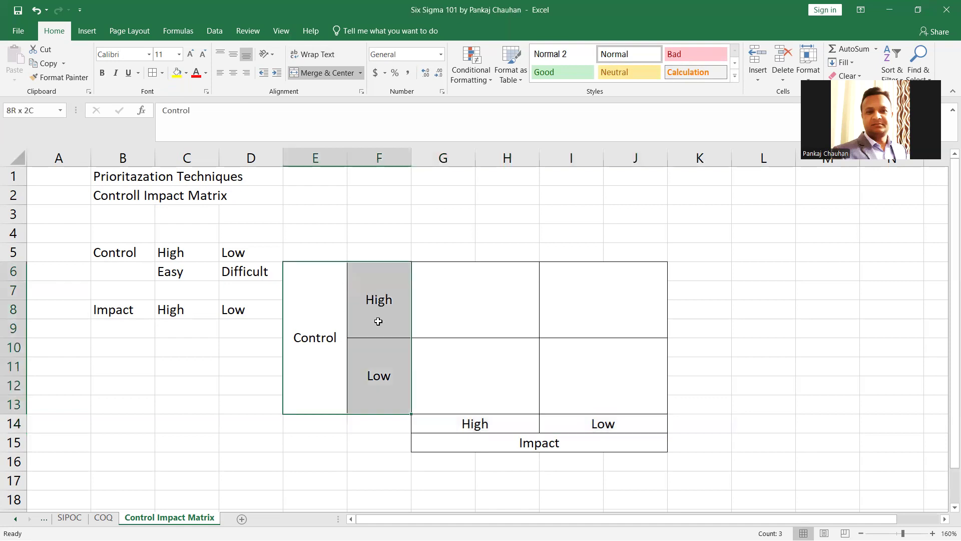
left_click_drag(477, 422, 577, 448)
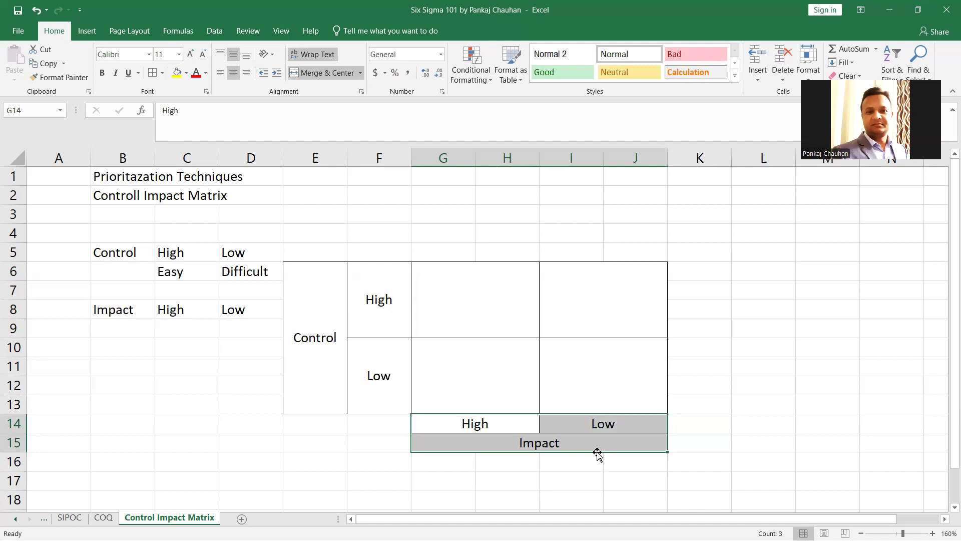
Enter 'Priority 1' over 'Immedite' on two lines in the top-left quadrant.
left_click(365, 310)
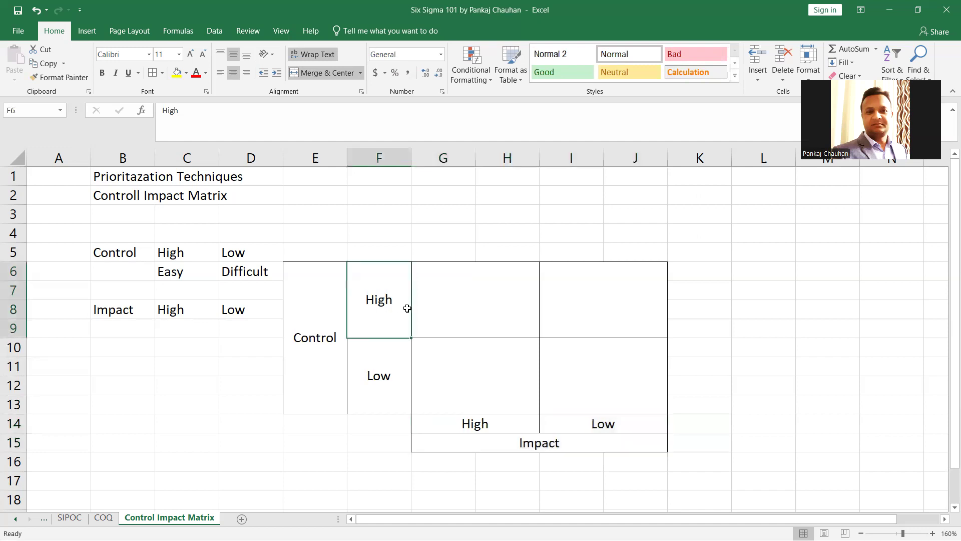
left_click(422, 308)
left_click(484, 430)
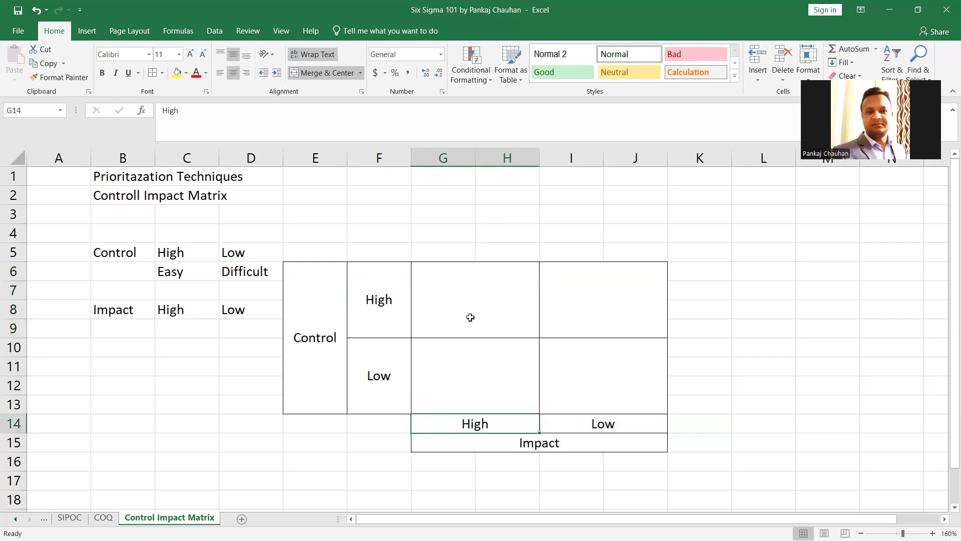
left_click(462, 298)
type("Pri")
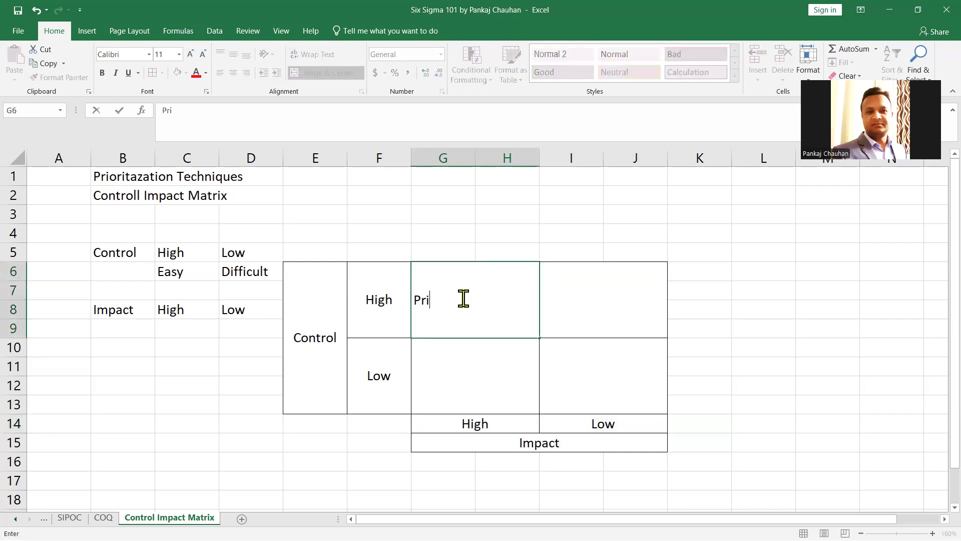
type("ority 1")
key("alt+Return")
type("Immedite")
key("Return")
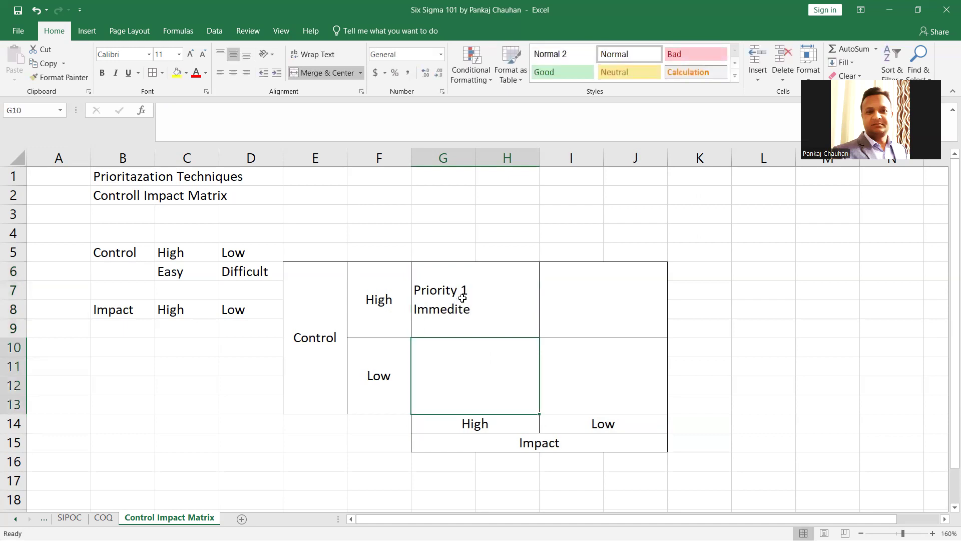
Centre the text of all four quadrants horizontally and vertically.
left_click_drag(480, 321, 579, 371)
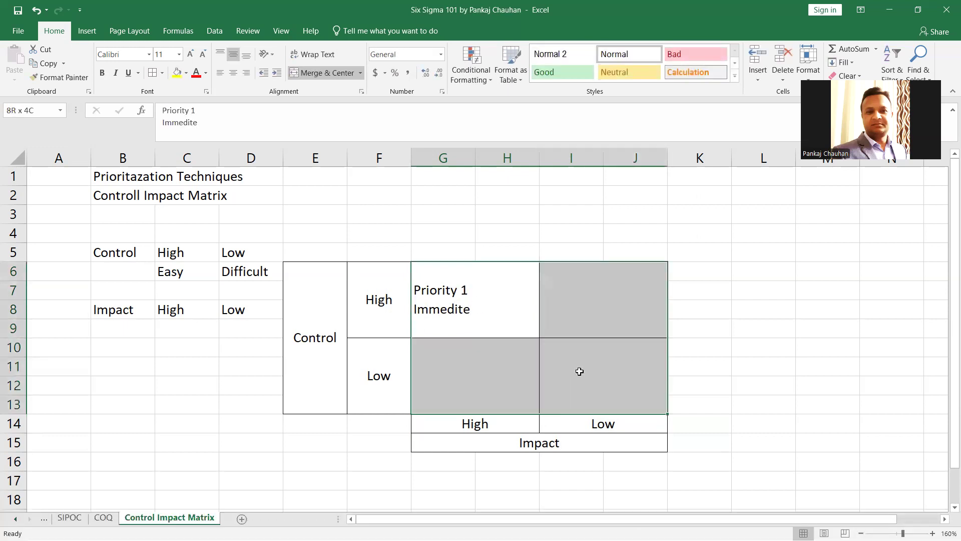
left_click(233, 73)
left_click(245, 55)
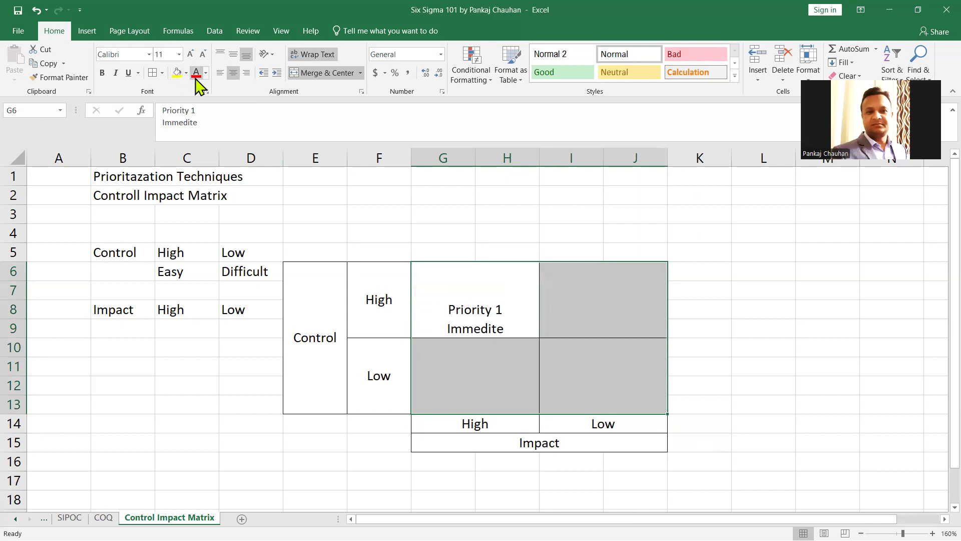
left_click(233, 54)
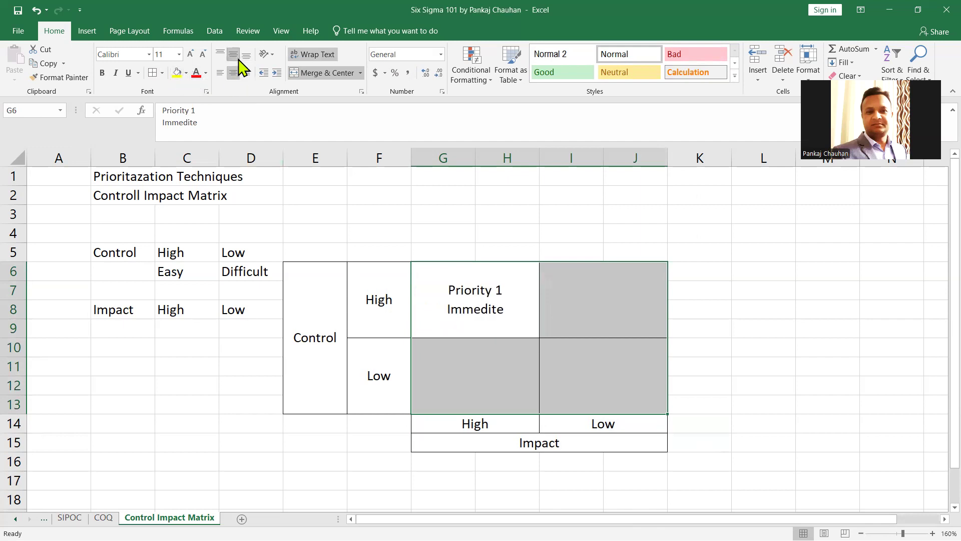
left_click(499, 304)
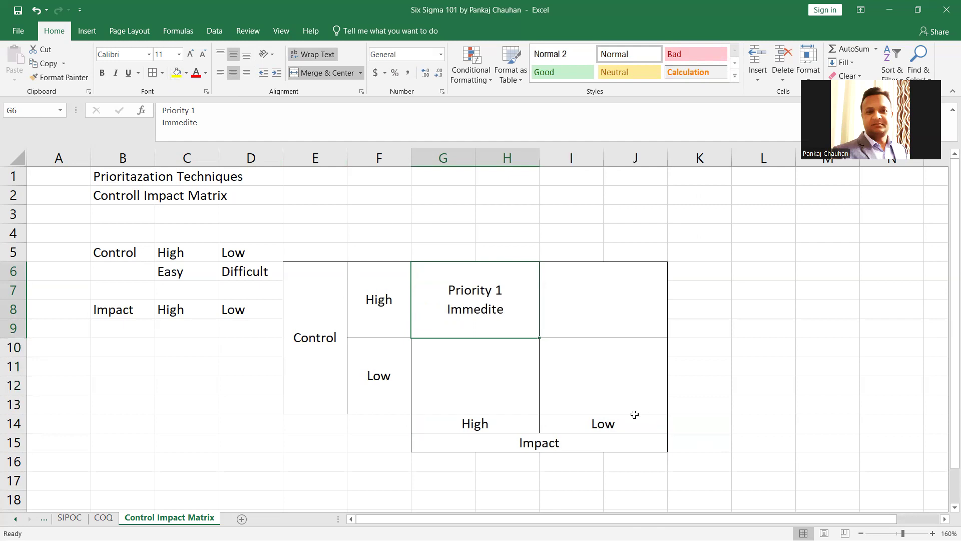
left_click(379, 307)
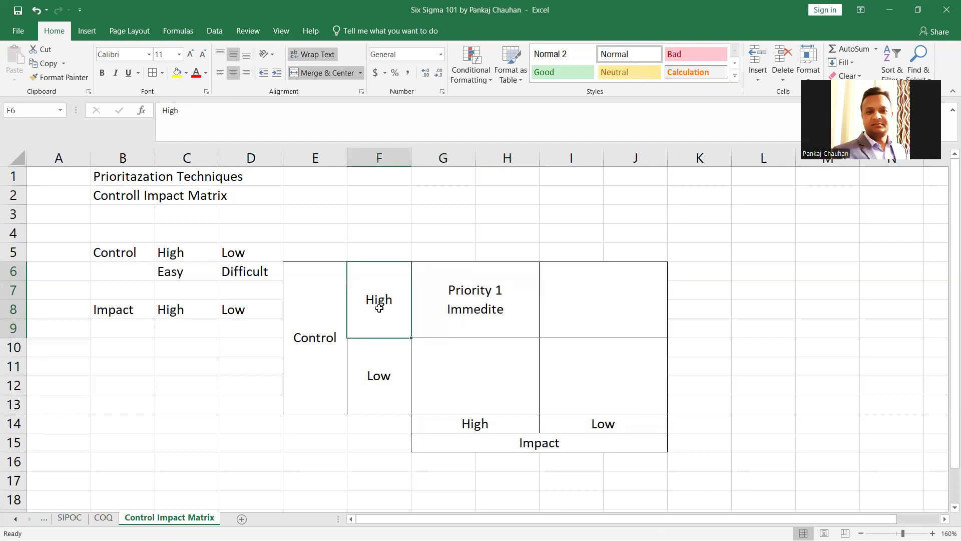
left_click_drag(379, 308, 483, 313)
Enter 'Priority 2' over 'Short Term' on two lines in the top-right quadrant I6.
left_click(599, 307)
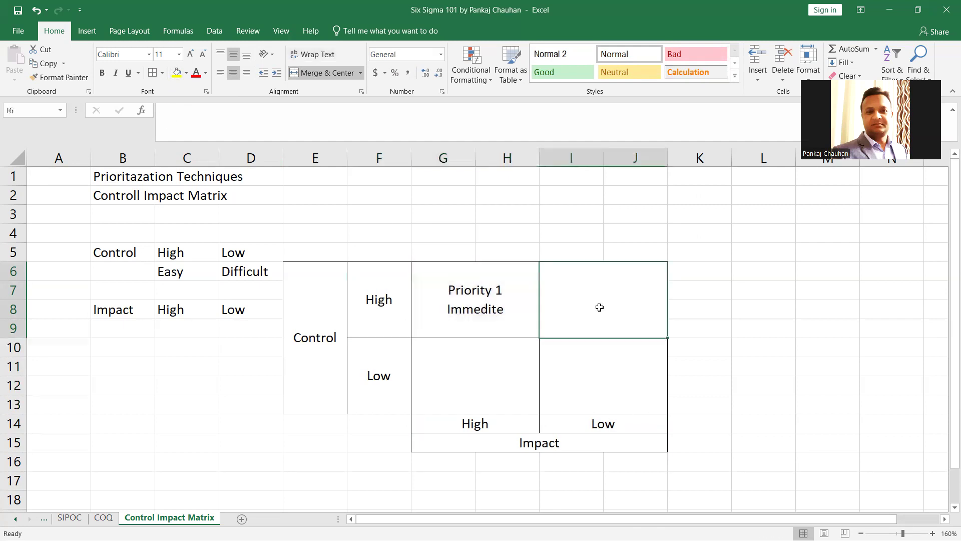
type("Pri")
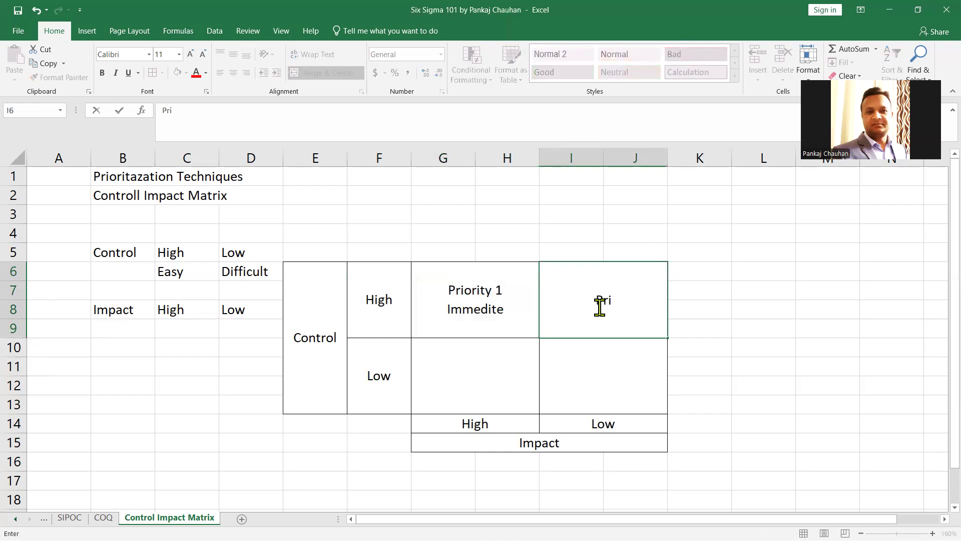
type("ority 2")
key("alt+Return")
type("Short Term")
key("Return")
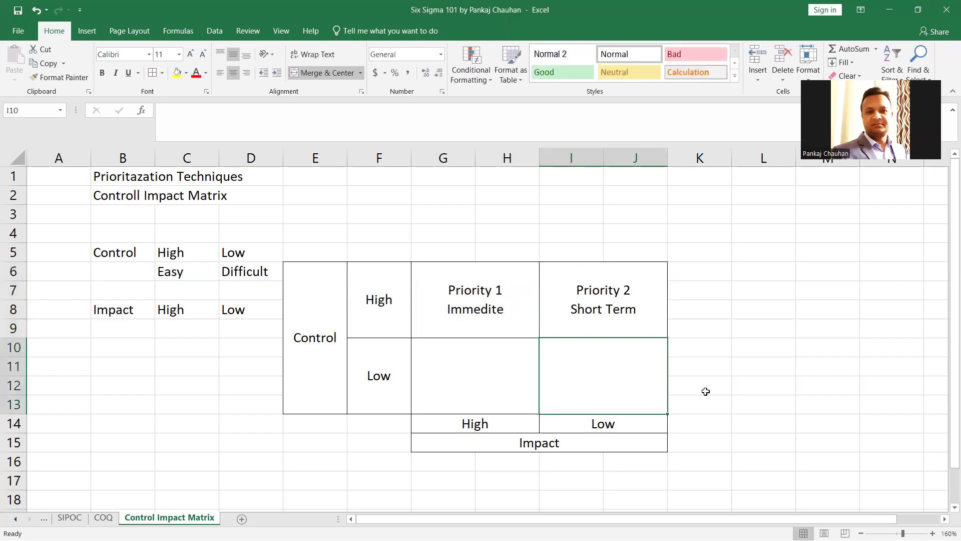
left_click(473, 314)
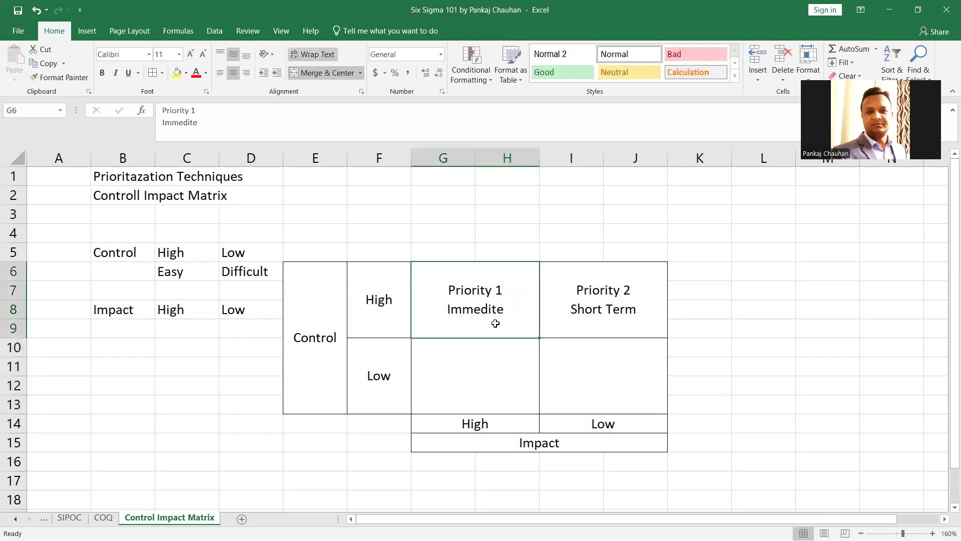
left_click(685, 278)
left_click_drag(685, 278, 465, 297)
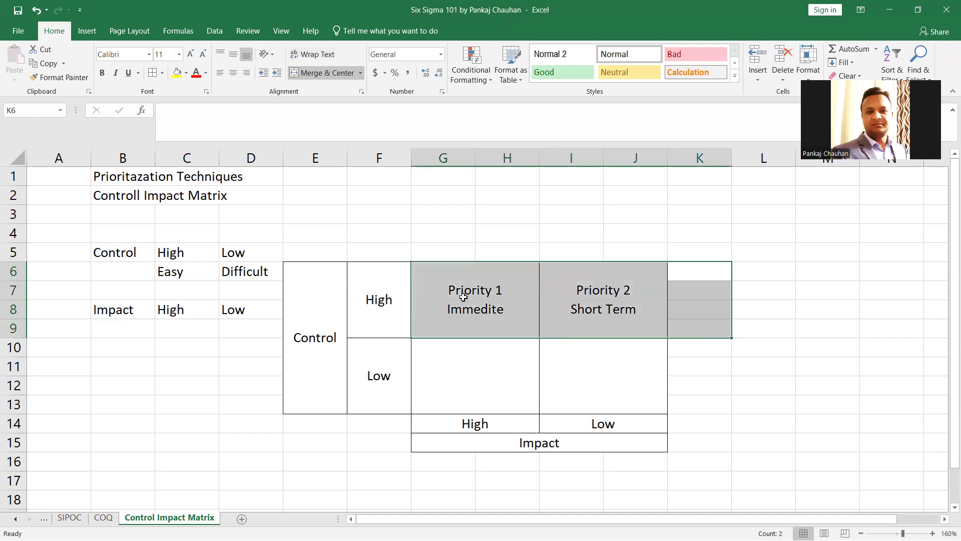
Enter 'Priority 3' over 'Long Term' on two lines in the bottom-left quadrant G10.
left_click(377, 380)
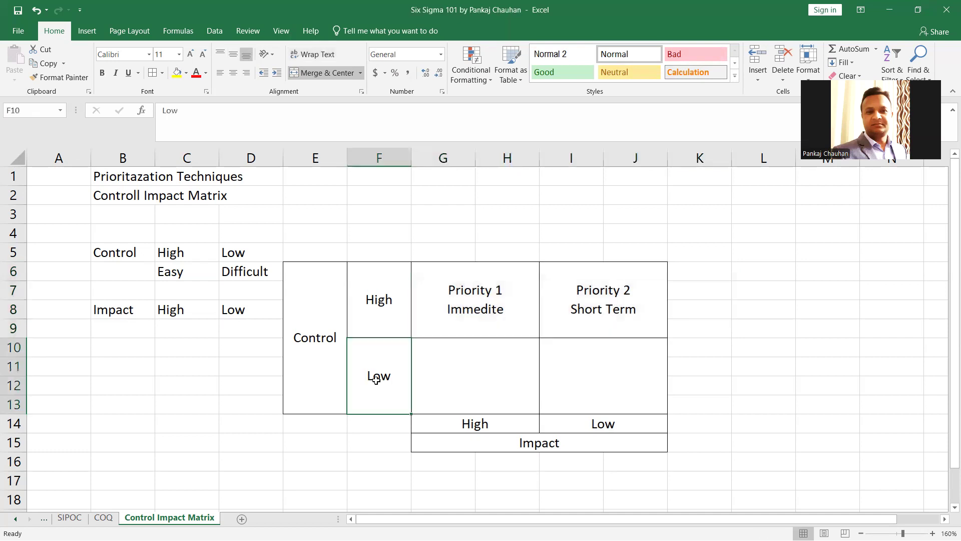
left_click(482, 427)
left_click(497, 377)
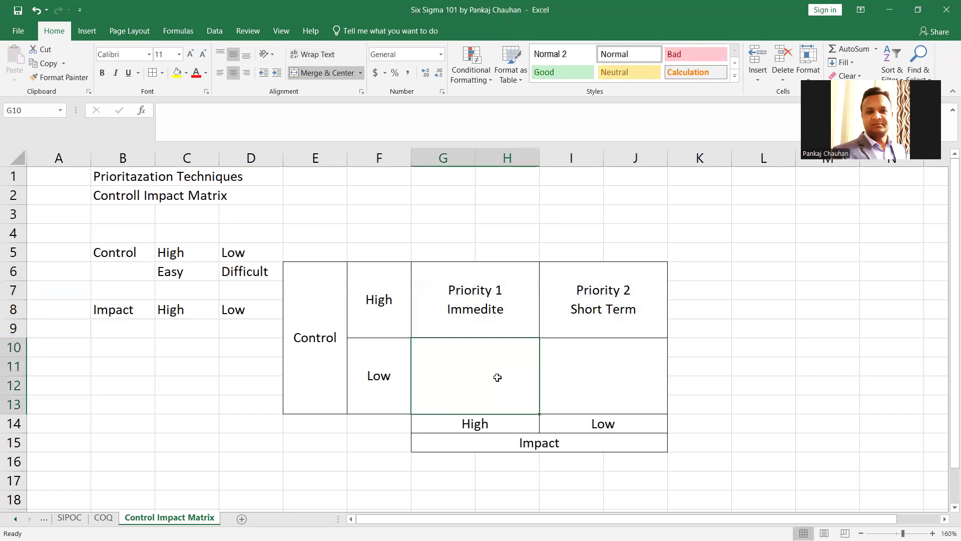
type("Priority")
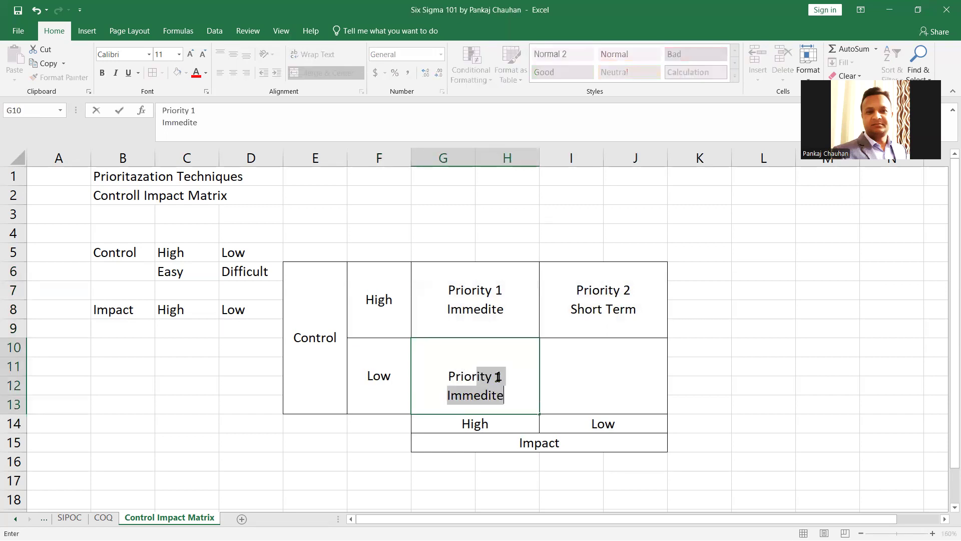
type(" 3")
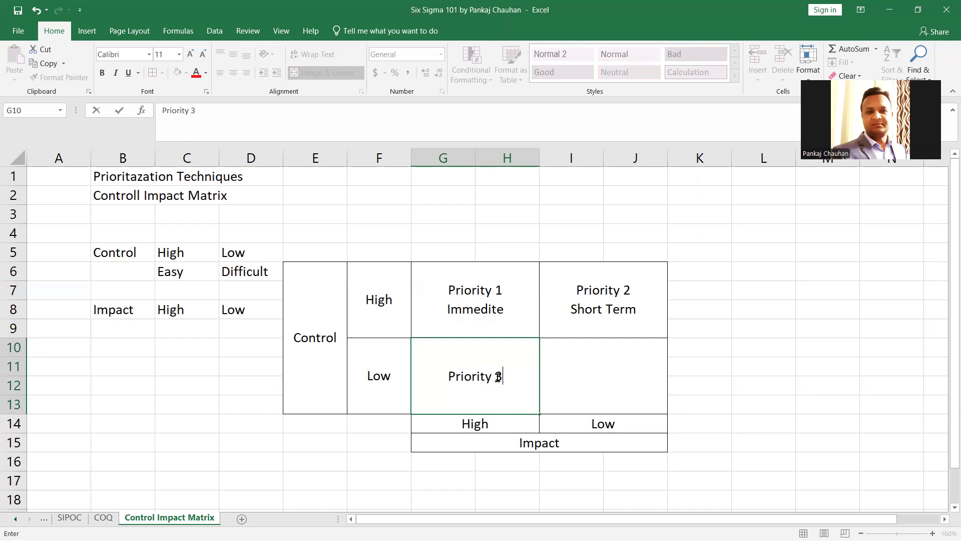
key("alt+Return")
type("Long Term")
key("Return")
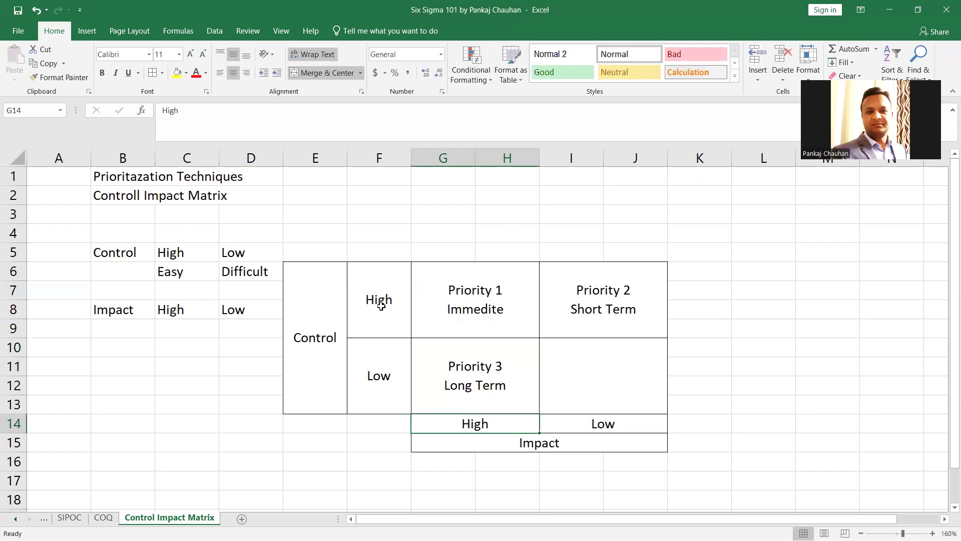
Review how the High and Low axis labels line up with Priority 1 and Priority 3.
left_click_drag(360, 304, 447, 302)
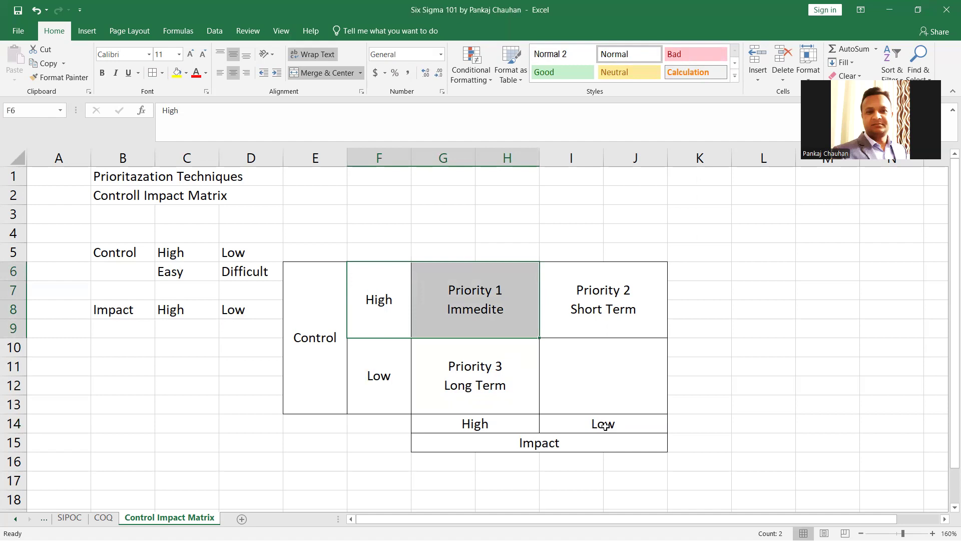
left_click(618, 330)
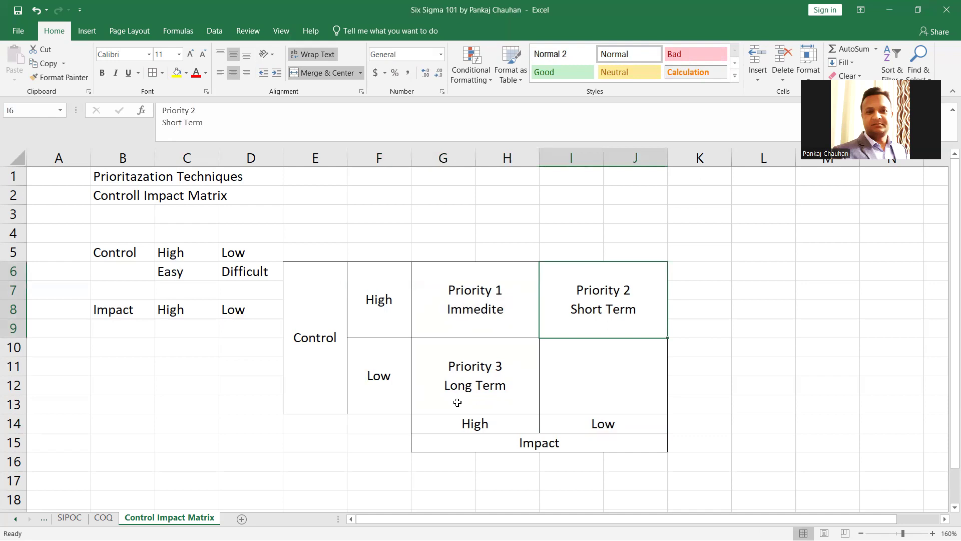
left_click(386, 384)
left_click(456, 422)
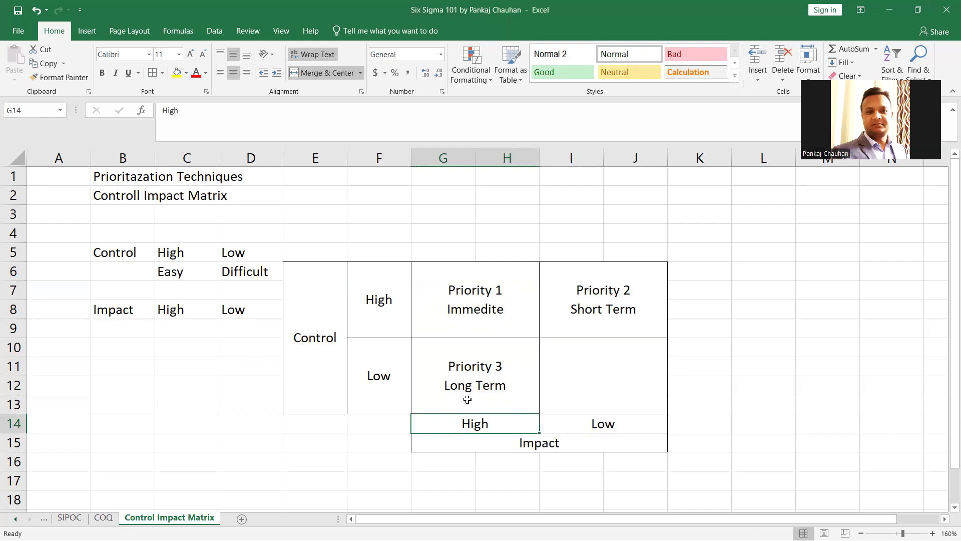
left_click_drag(381, 380, 508, 416)
Enter 'Ignore' in merged cell I10, the low-control, low-impact bottom-right quadrant.
left_click(616, 423)
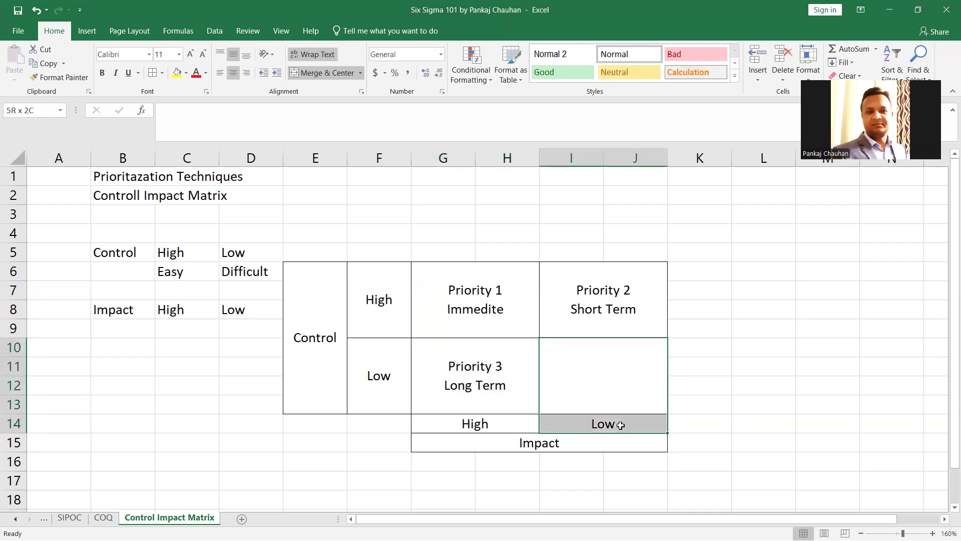
left_click(410, 384)
left_click(584, 384)
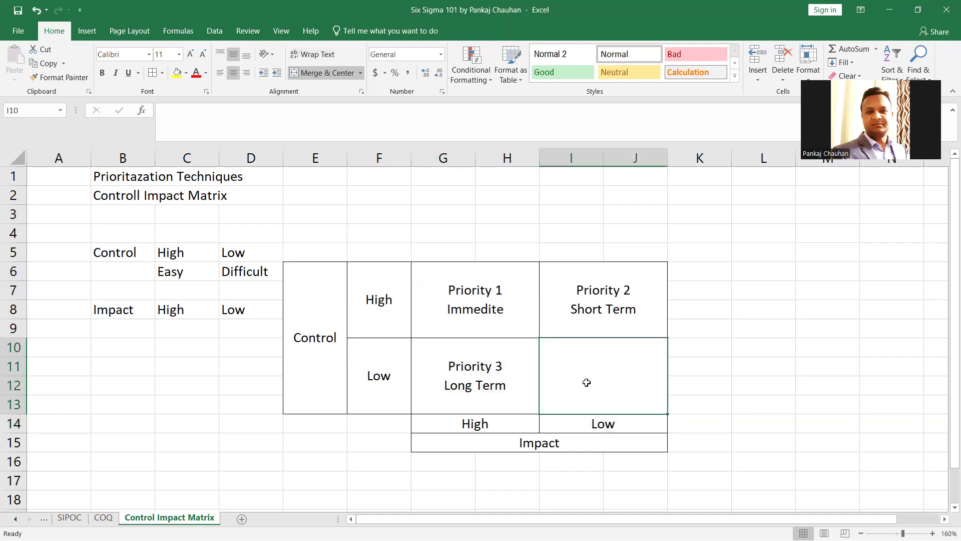
type("Ignore")
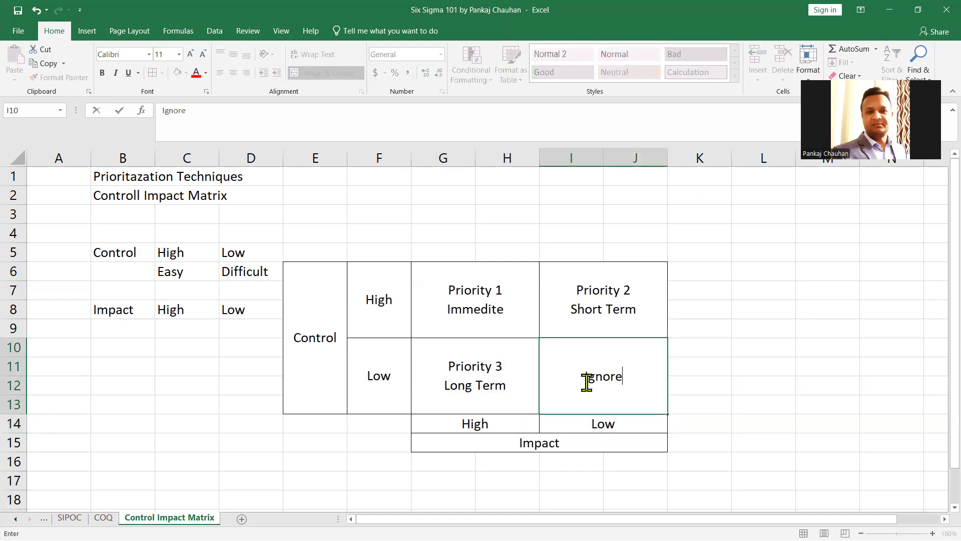
key("Return")
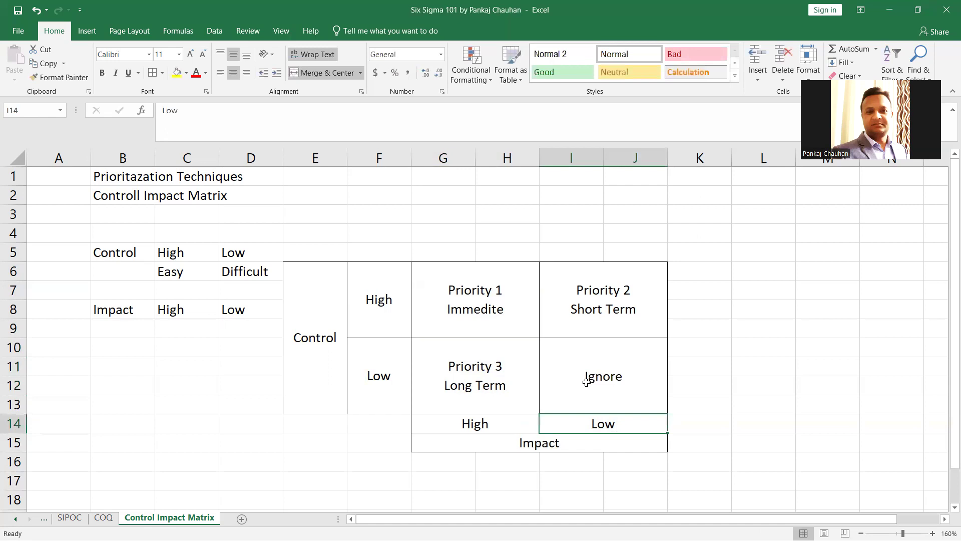
mouse_move(373, 373)
left_mouse_down()
mouse_move(562, 369)
mouse_move(601, 410)
mouse_move(599, 381)
left_mouse_up()
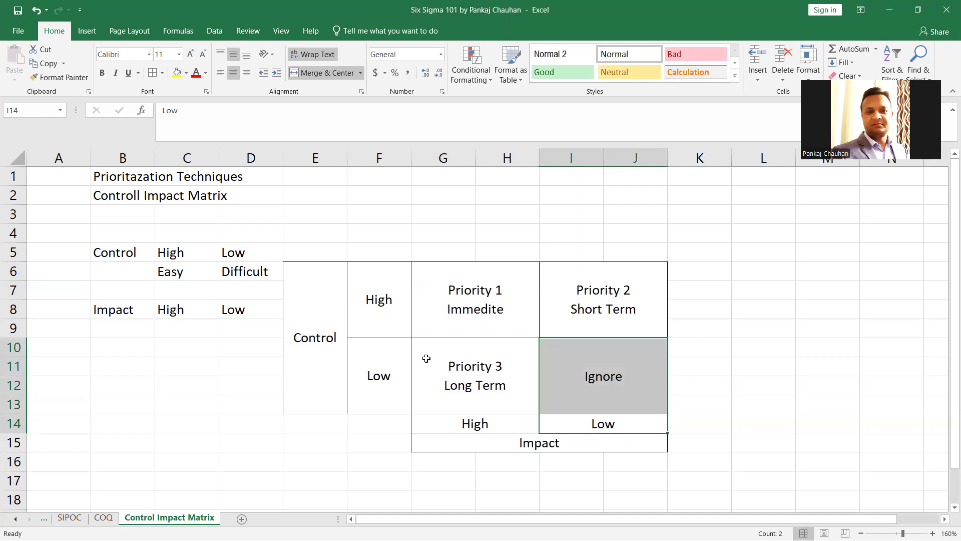
left_click(440, 299)
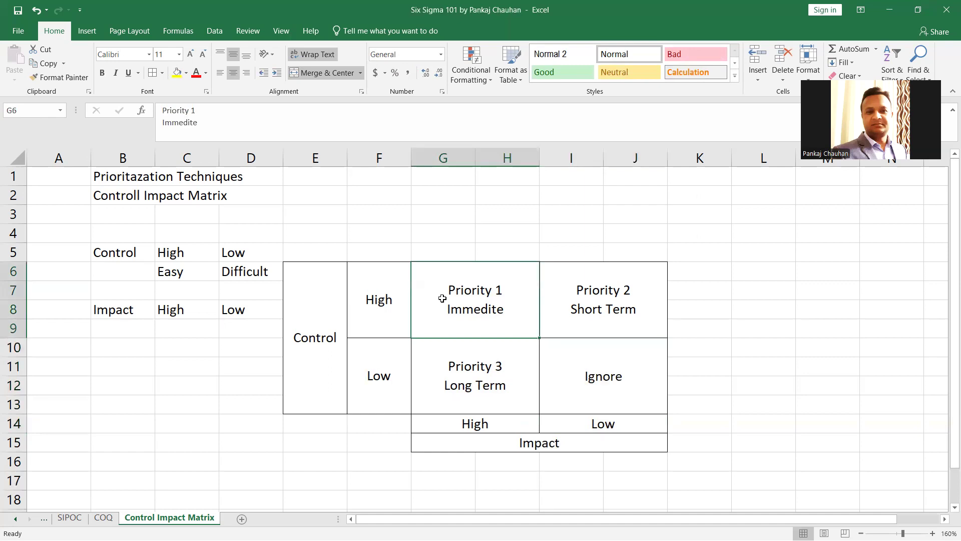
left_click(588, 309)
left_click(482, 356)
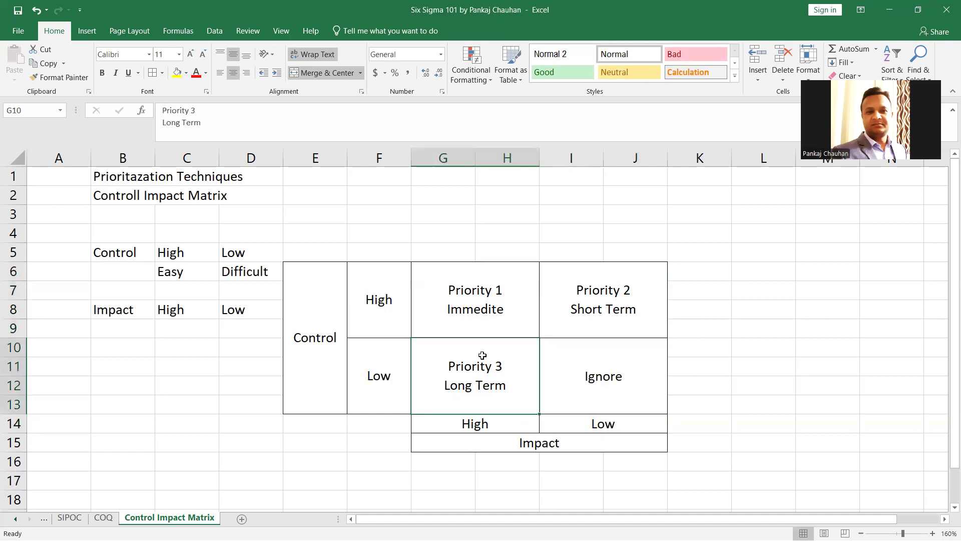
left_click(587, 359)
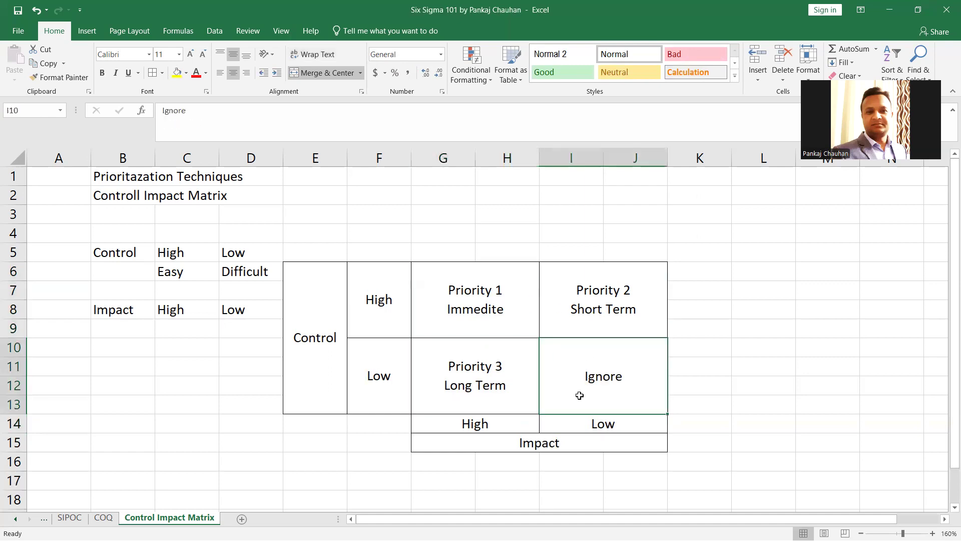
left_click(701, 69)
key("Escape")
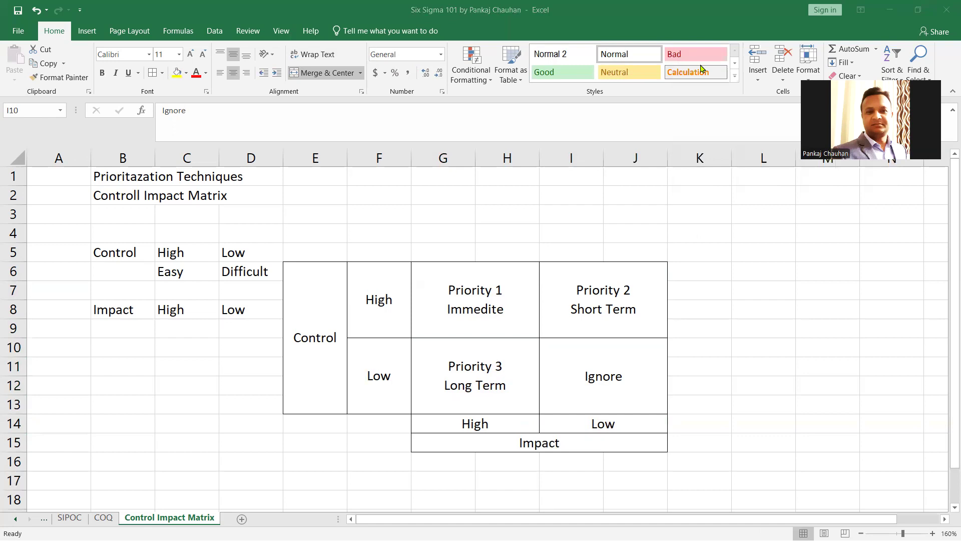